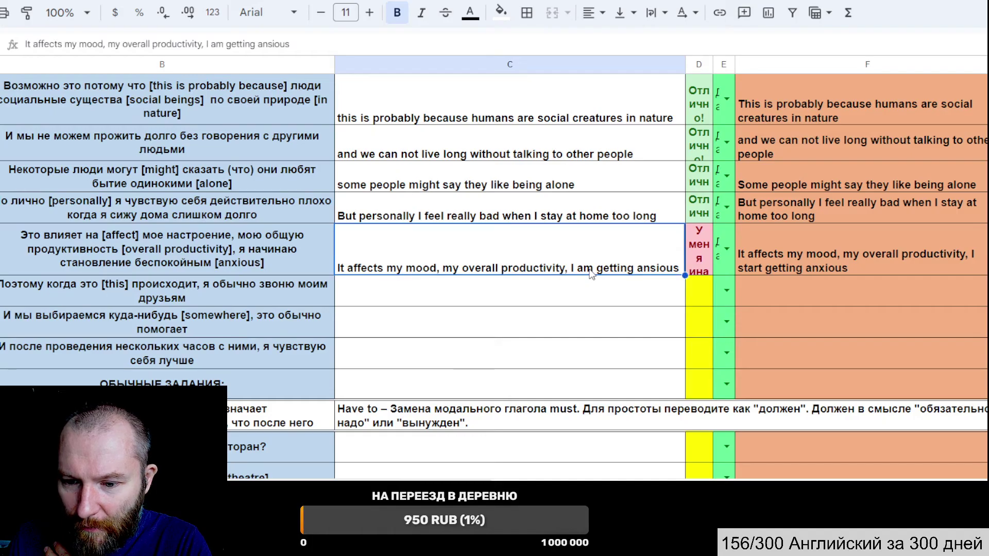
- Correct the ending of the column C translation about mood and productivity to "I start getting anxious"
double_click(590, 230)
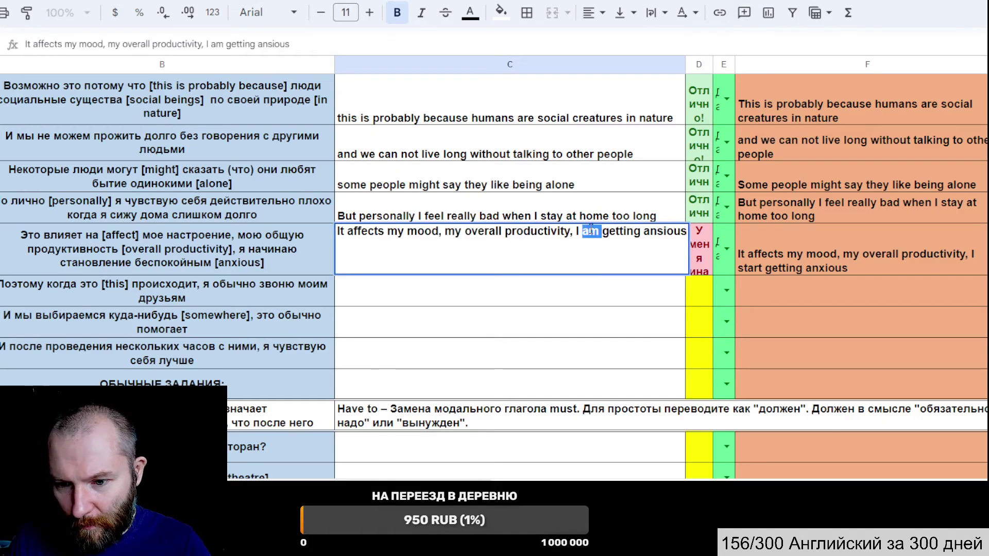
type("start")
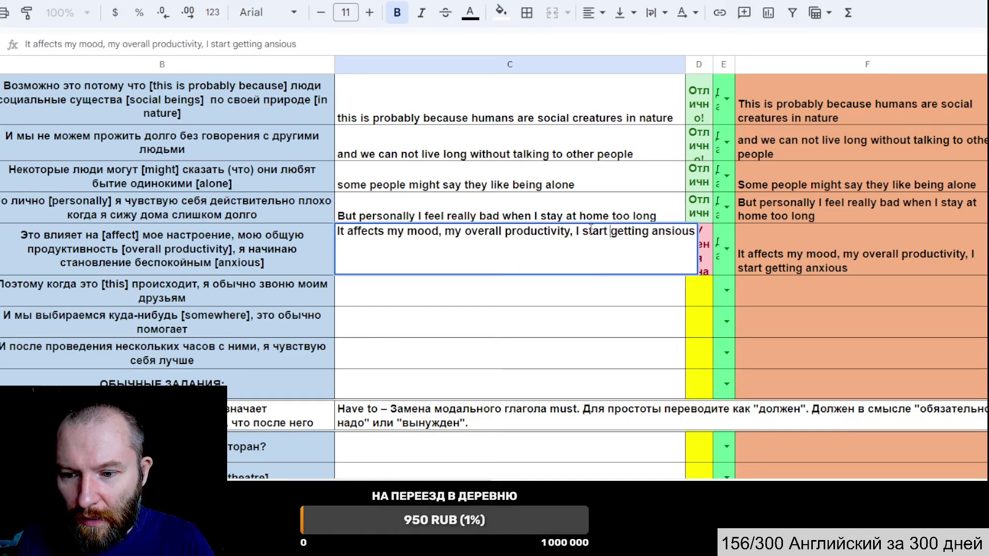
key("Return")
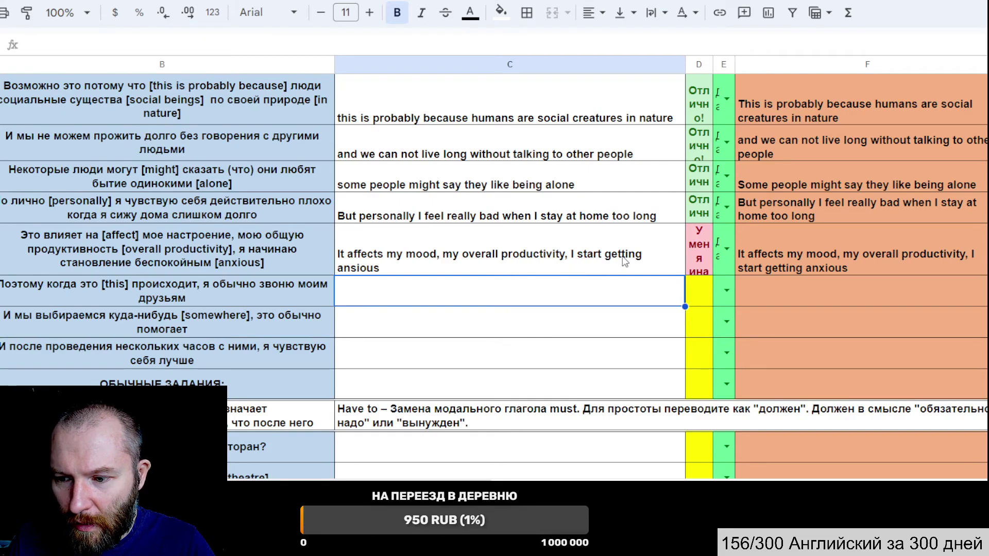
double_click(350, 272)
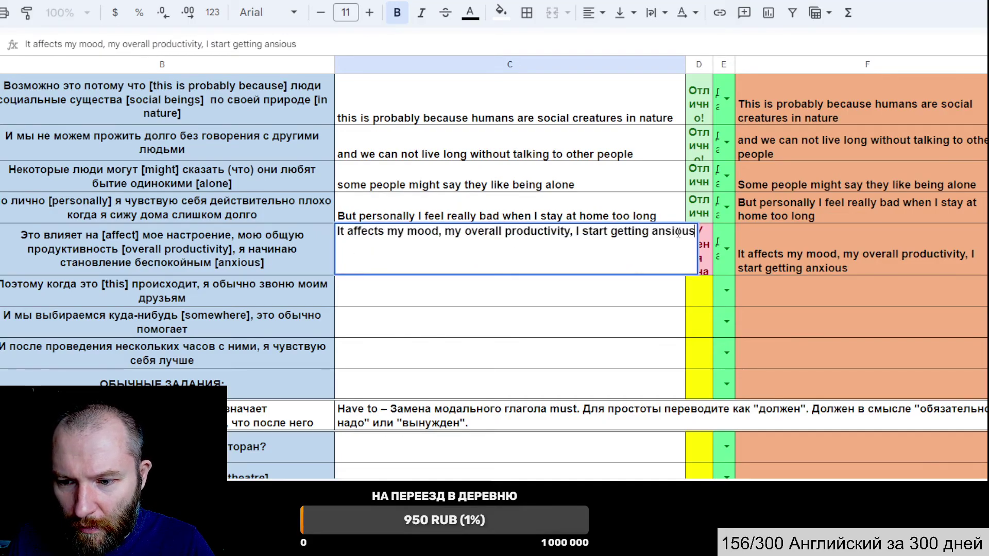
left_click_drag(664, 232, 671, 232)
type("x")
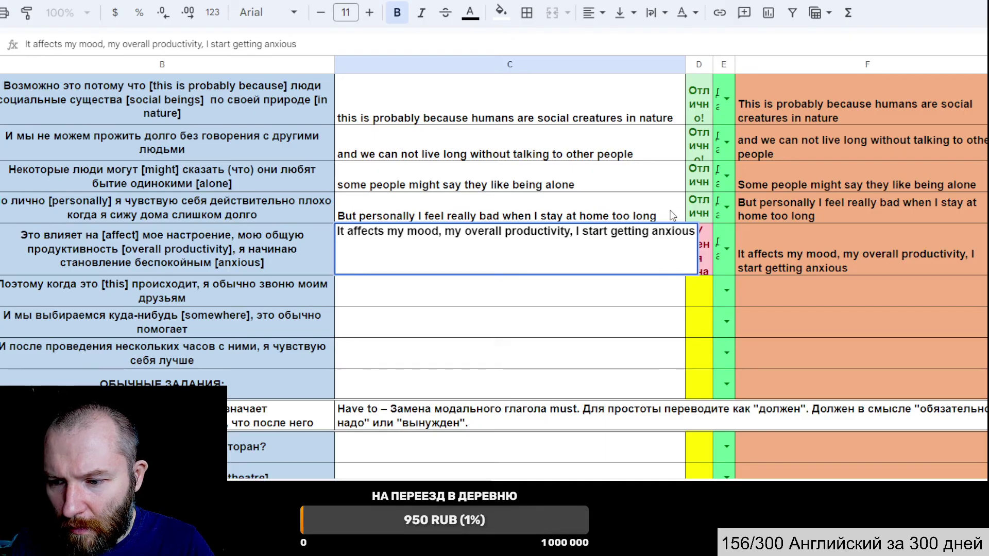
key("Return")
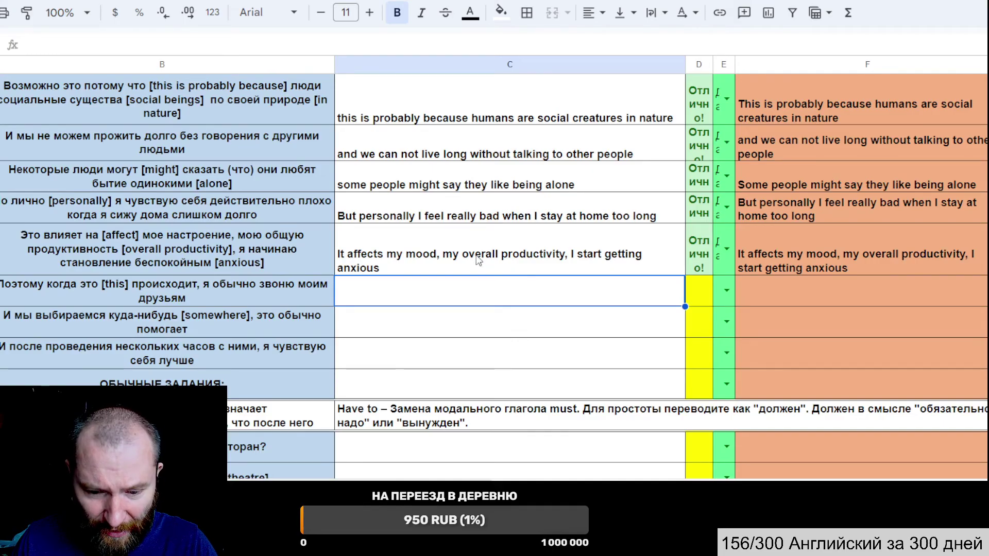
- Copy the word "anxious" from the translation, look it up in the online dictionary, and return to the spreadsheet
left_click(357, 264)
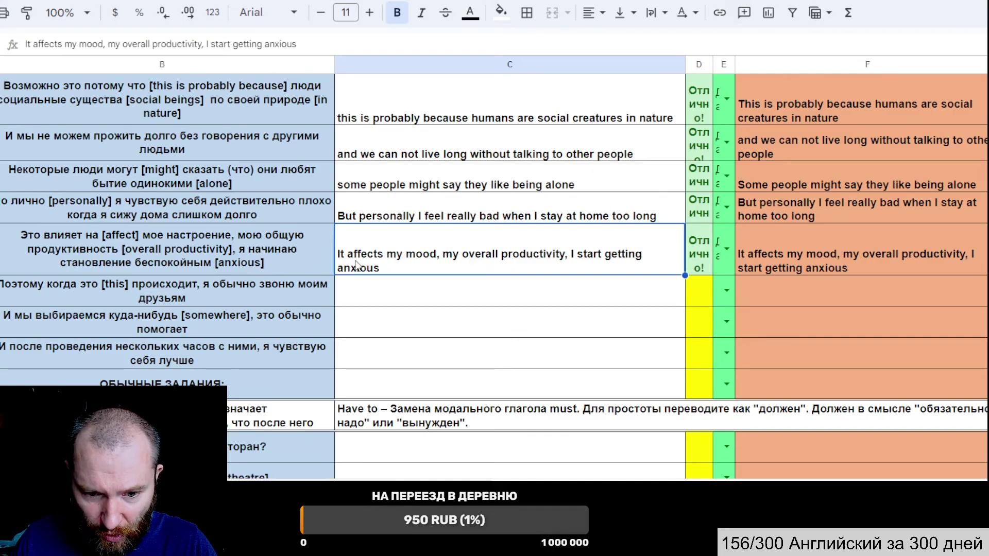
left_click(242, 265)
double_click(242, 266)
left_click(571, 282)
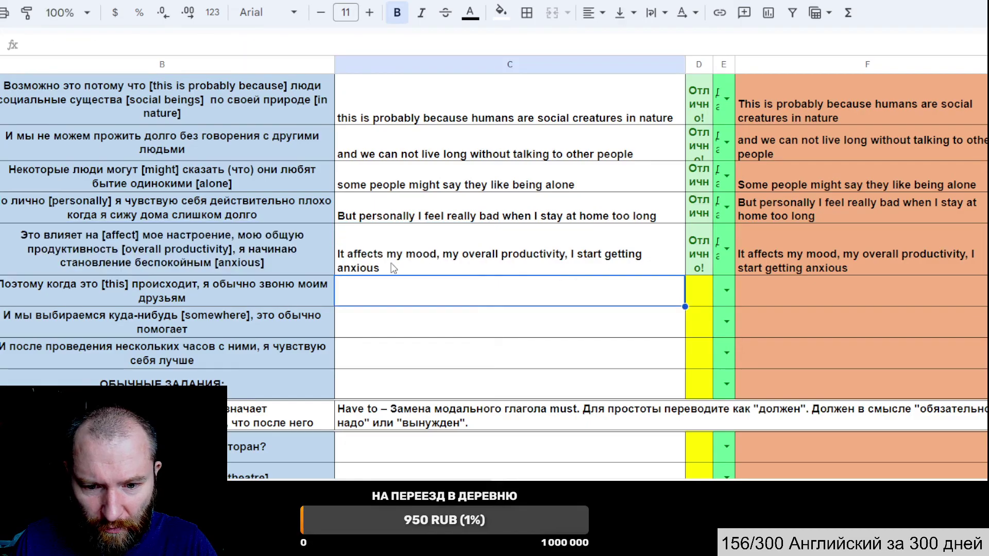
double_click(360, 265)
double_click(668, 230)
key("ctrl+c")
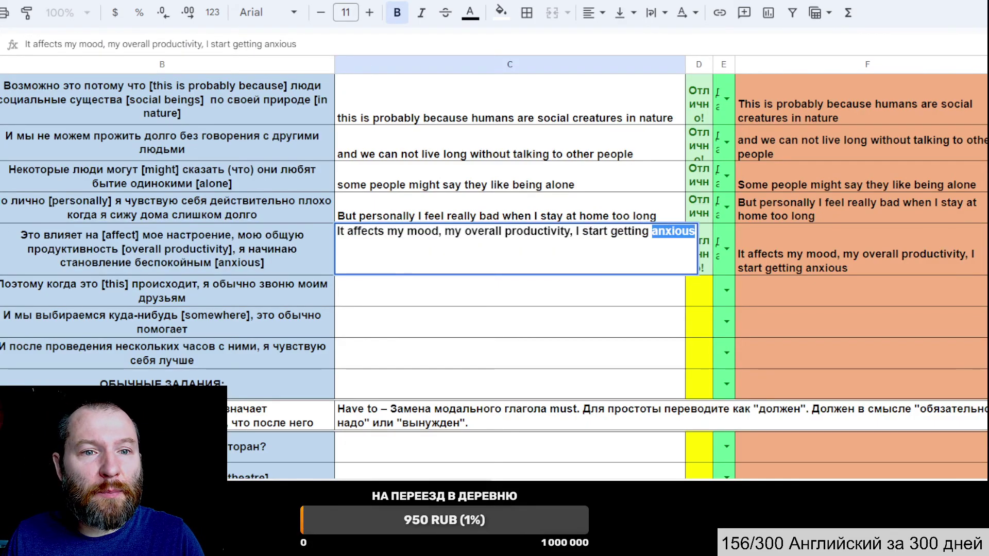
key("ctrl+Tab")
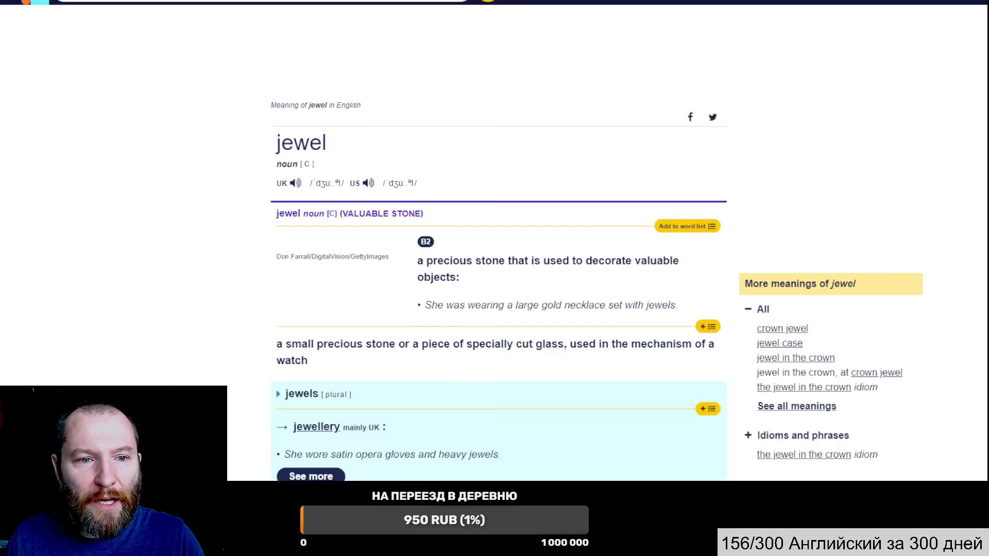
key("ctrl+v")
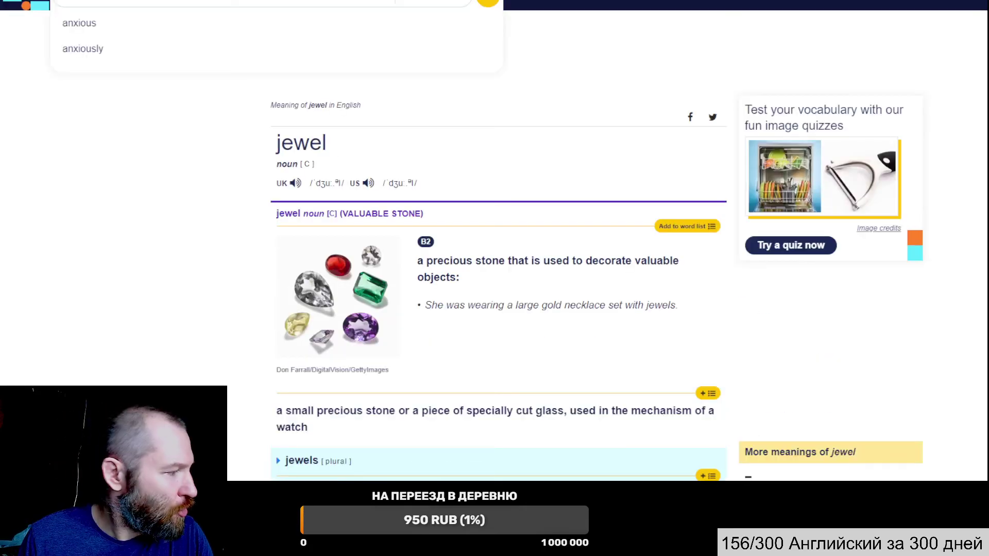
key("Return")
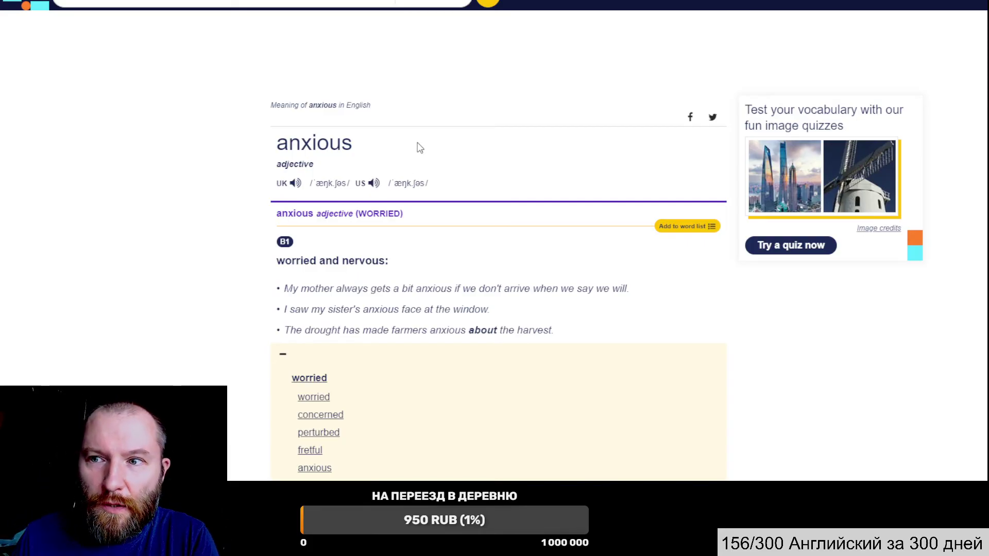
key("alt+Tab")
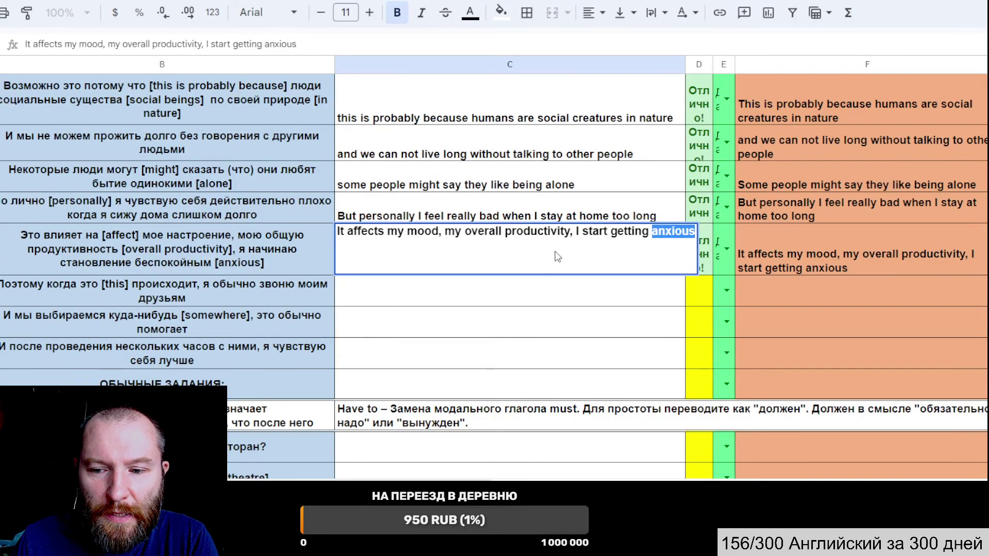
- Enter "That is why when this happening, I usually call to my friends" as the translation of the sentence beginning "Поэтому когда это"
left_click(553, 289)
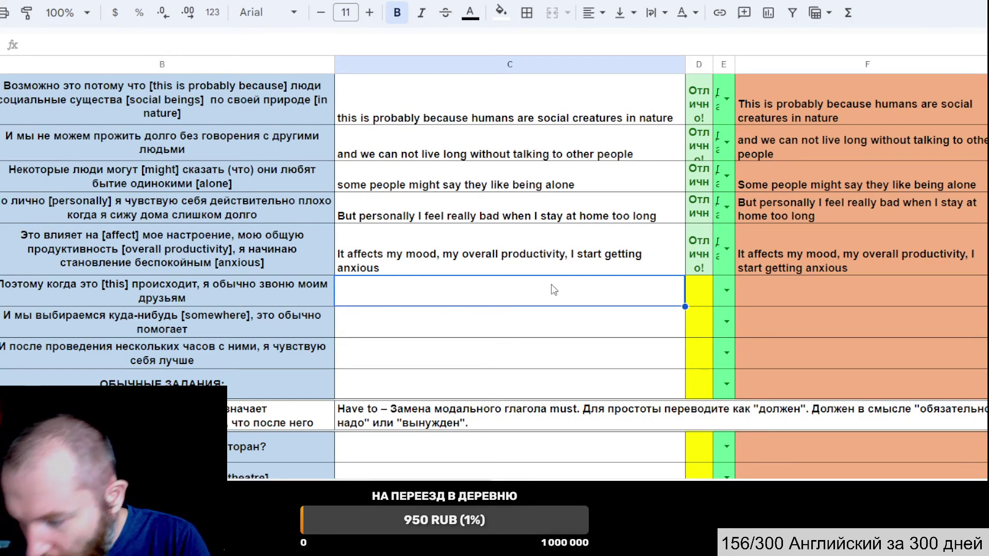
scroll(551, 284, "down", 1)
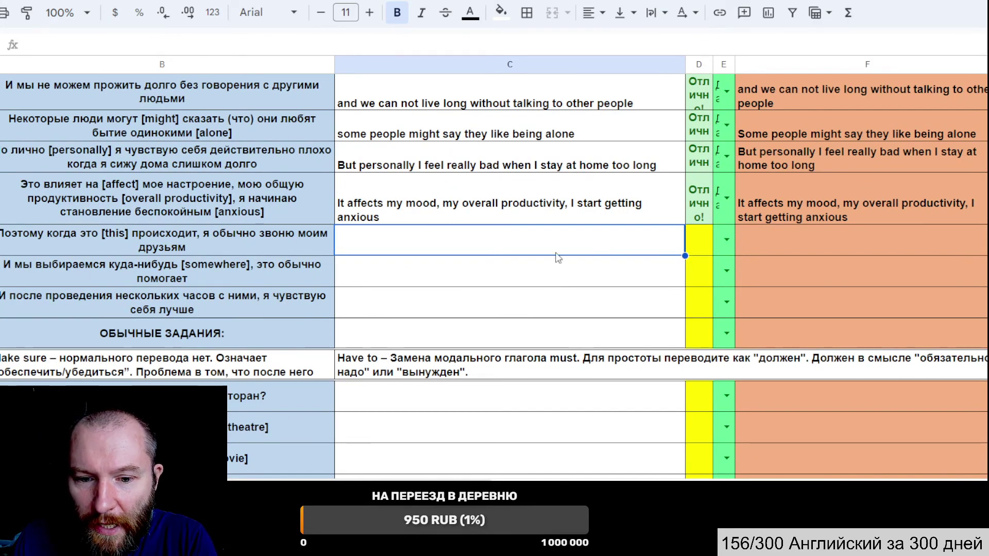
left_click(118, 240)
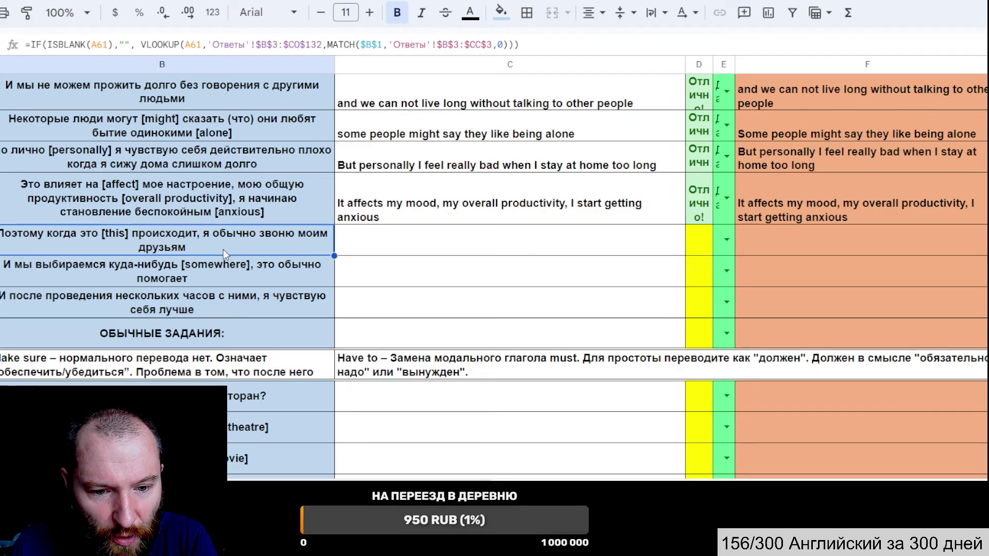
left_click(377, 248)
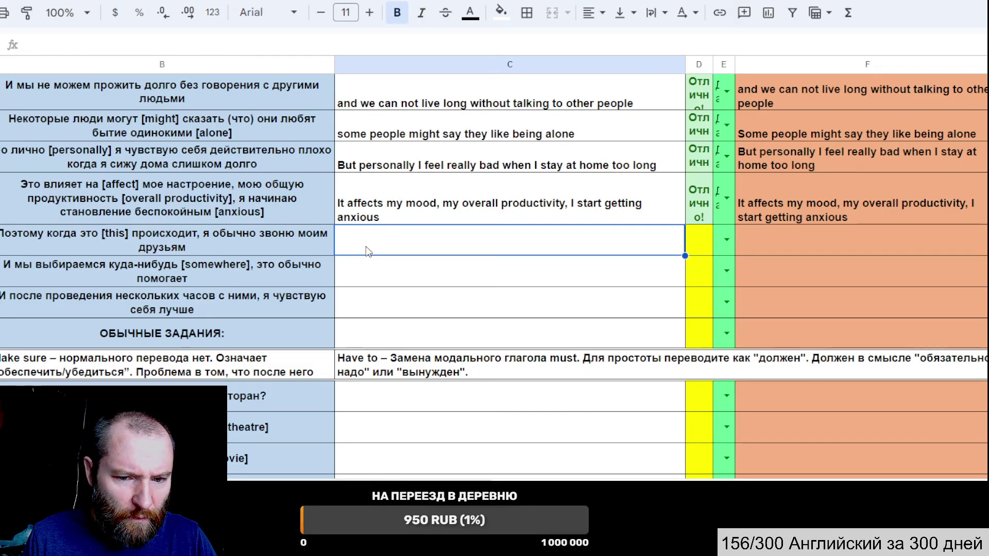
type("Tha")
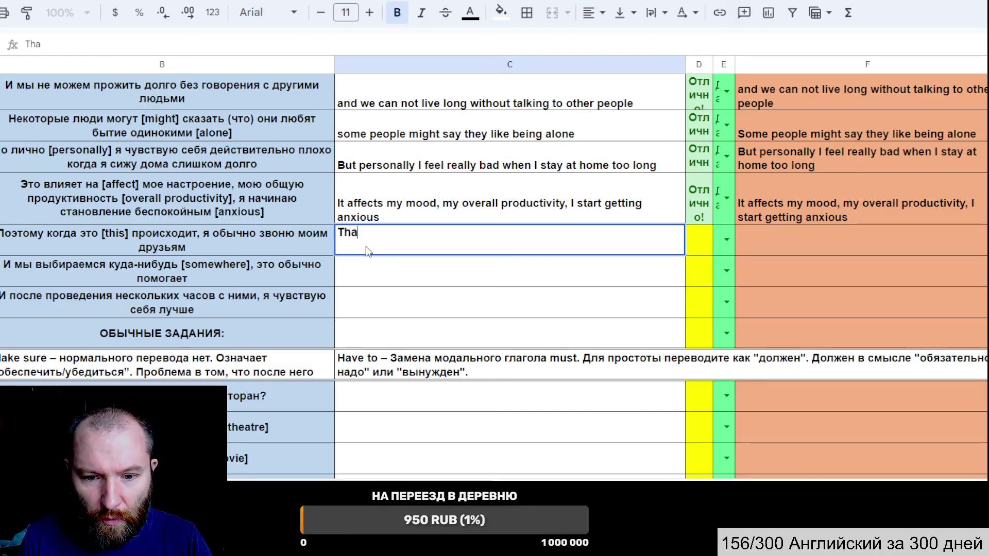
type("t is why")
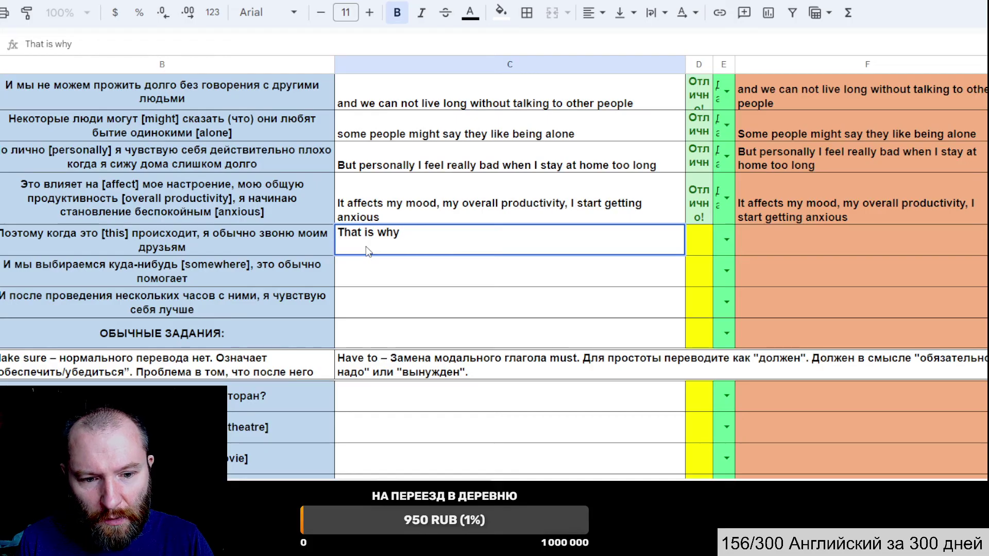
type("when ")
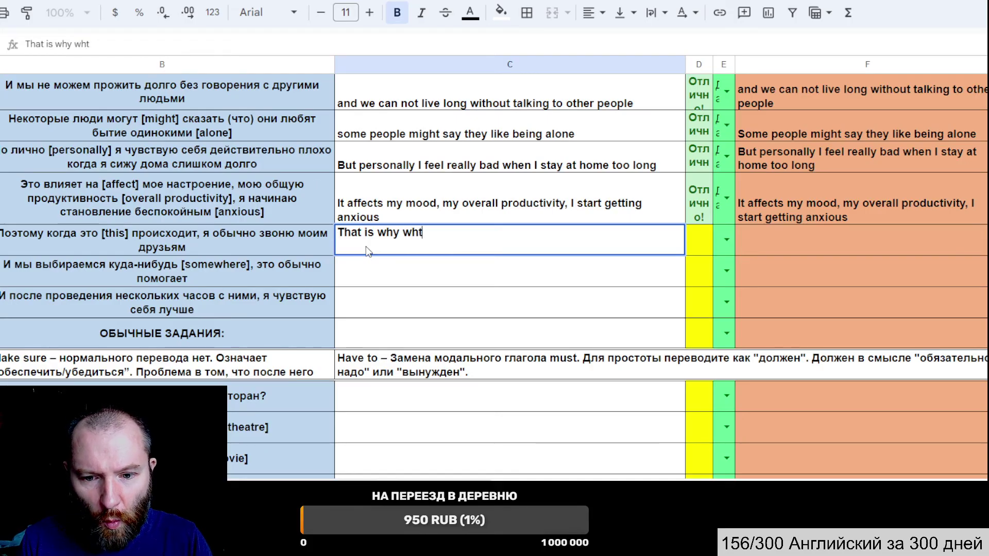
type("this")
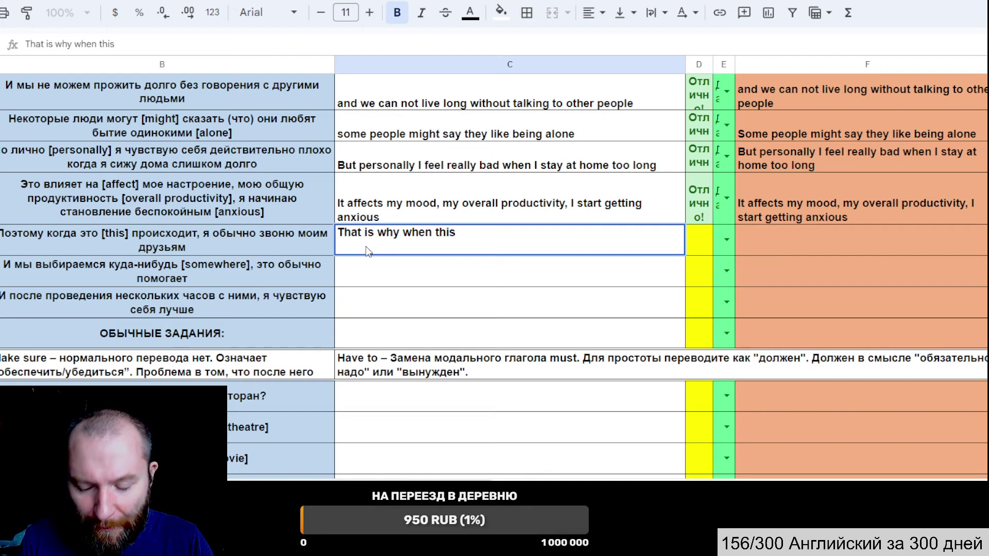
type(" happeni")
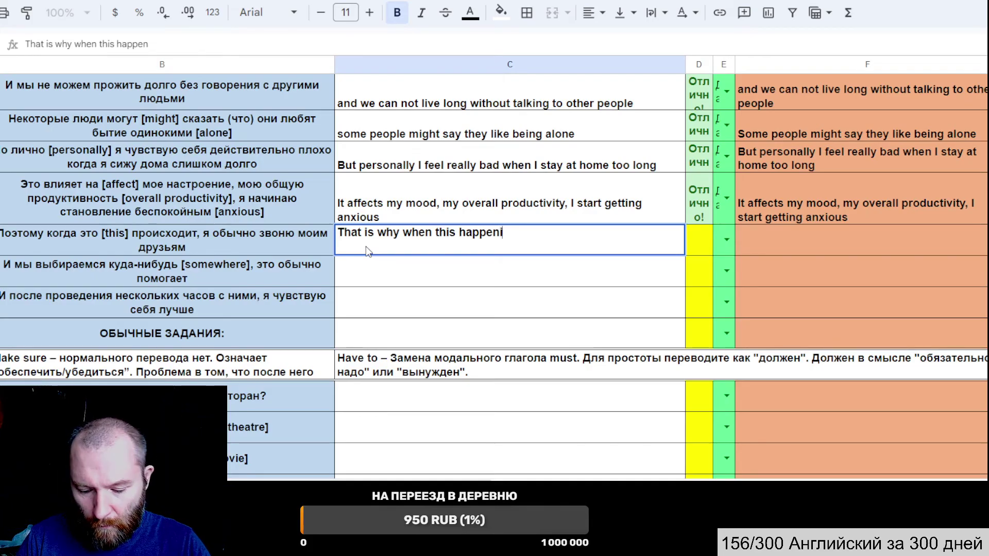
type("ng,")
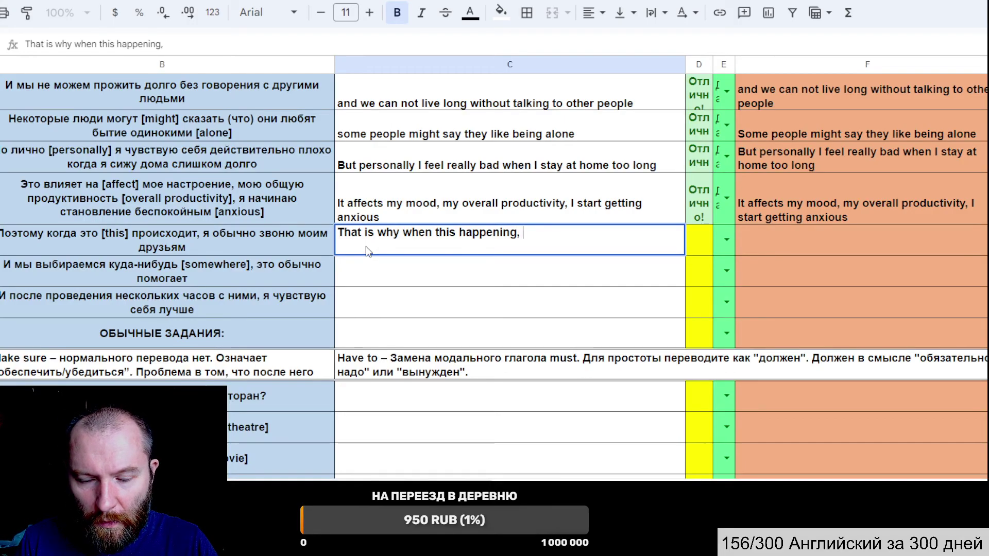
type("I usuallyu")
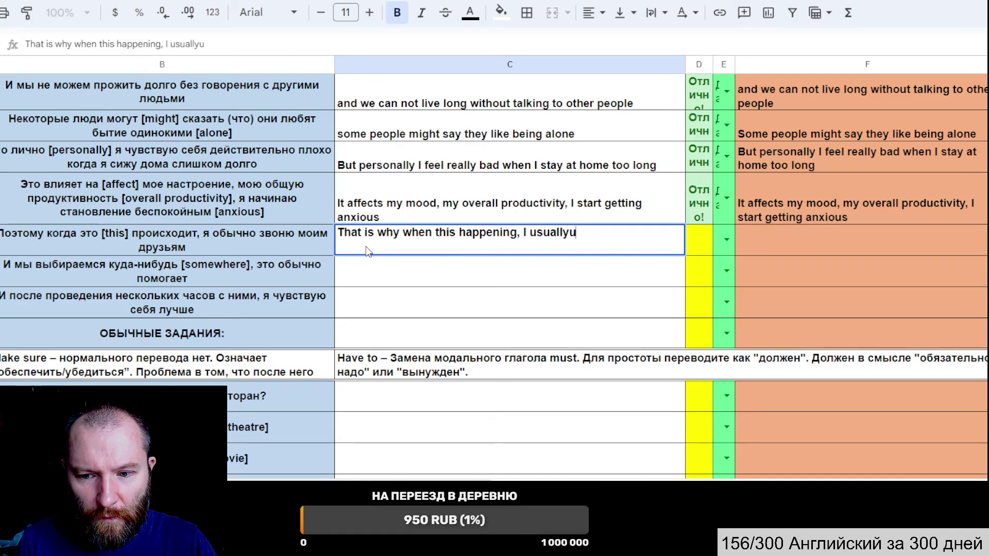
key("BackSpace")
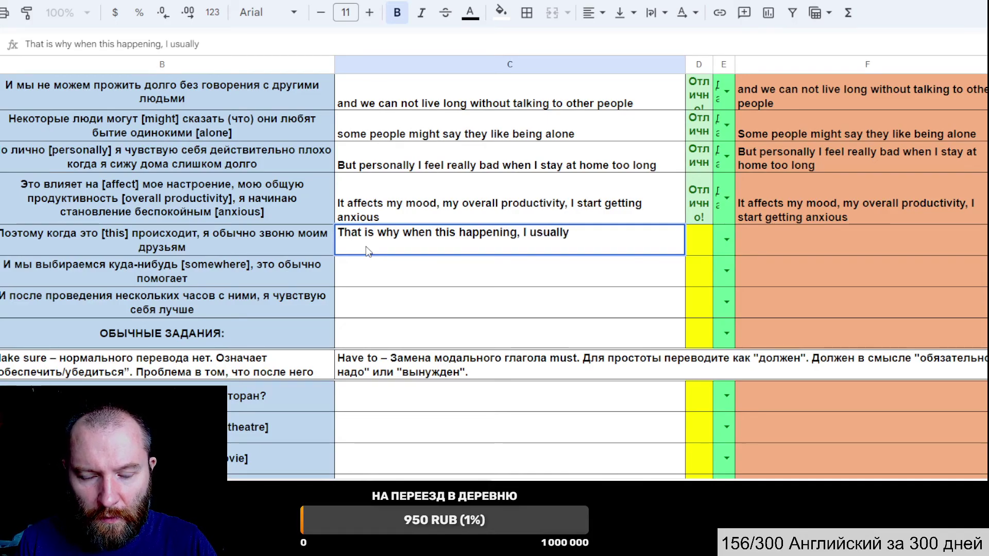
type("cal")
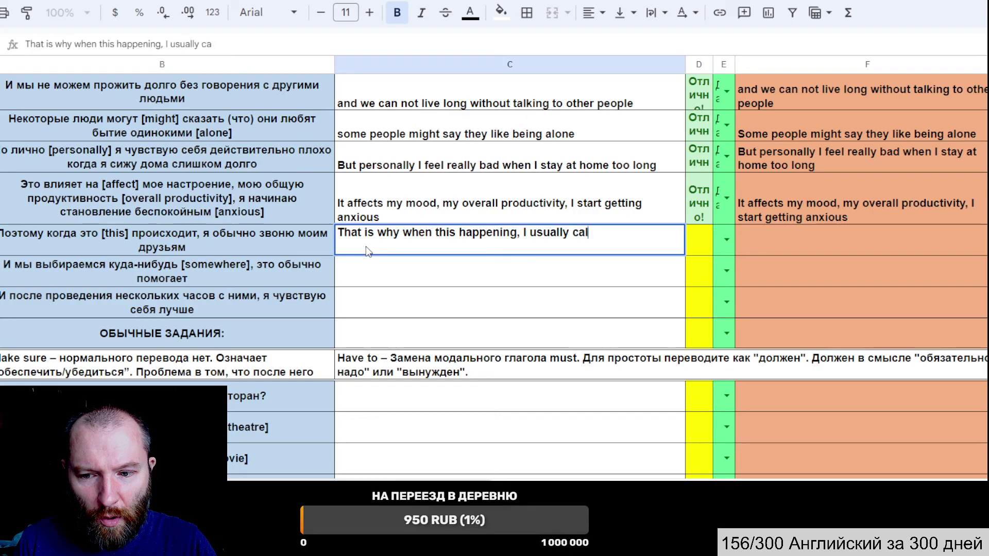
type("l to my")
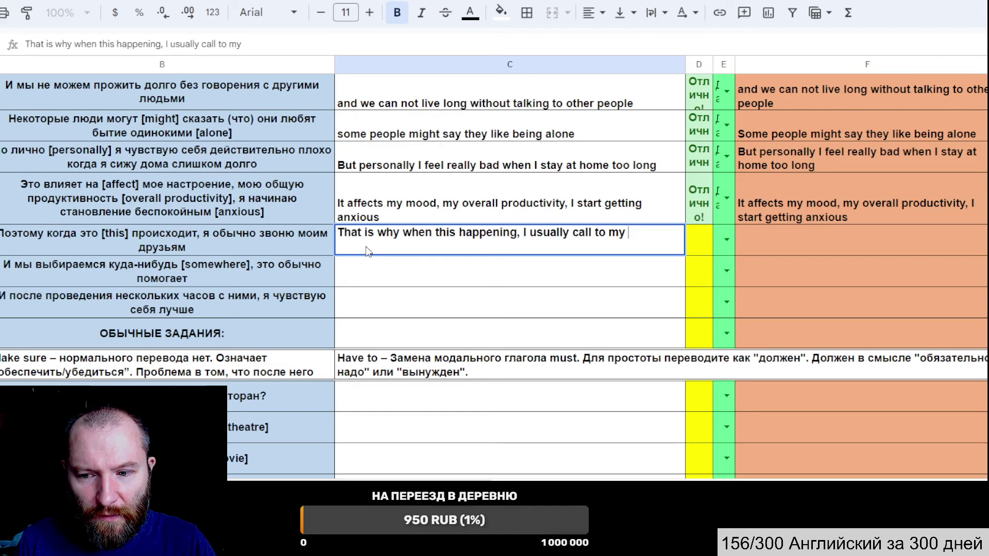
type(" friends")
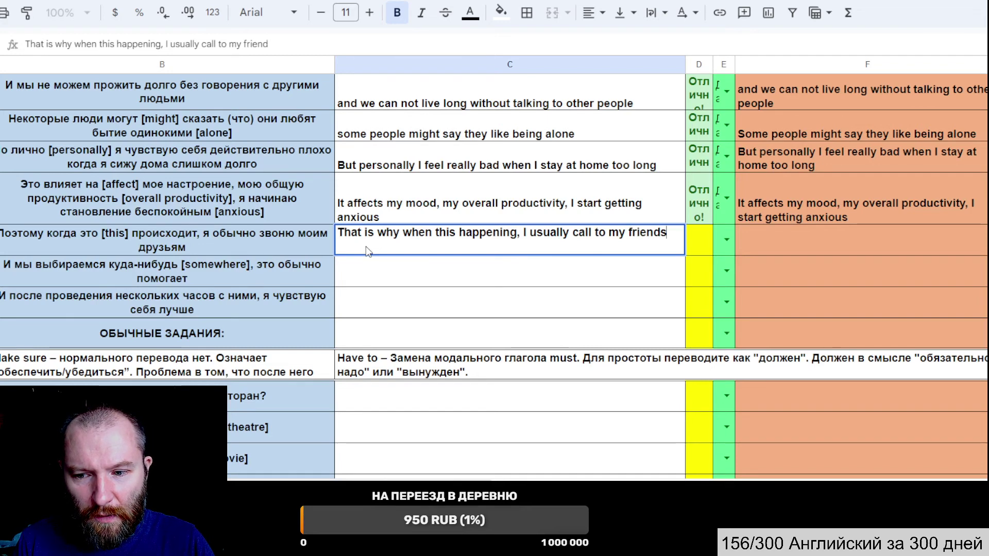
key("Return")
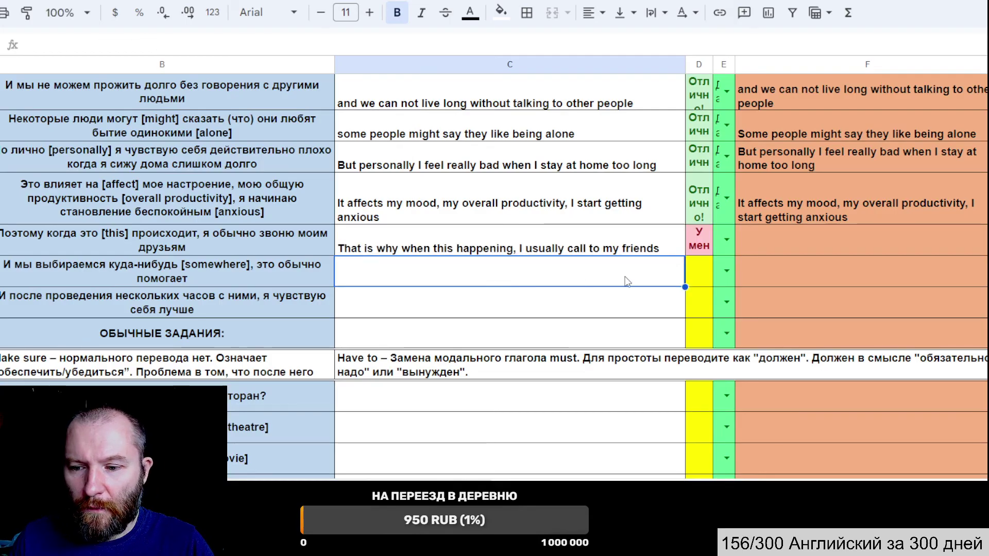
- Set the answer check to "Да" for the "Поэтому когда это" row and replace "That is why" with "So" in its translation
left_click(726, 240)
left_click(721, 272)
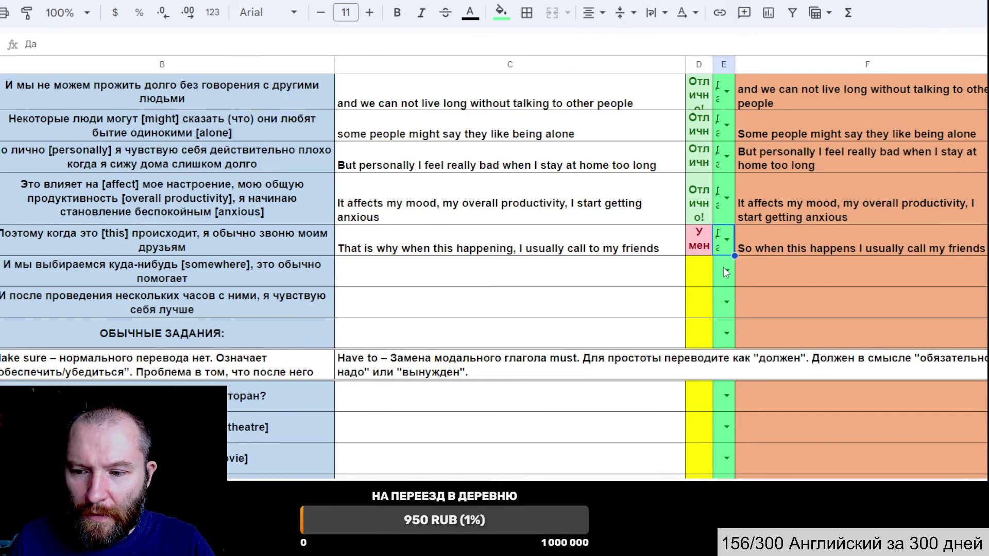
left_click(375, 246)
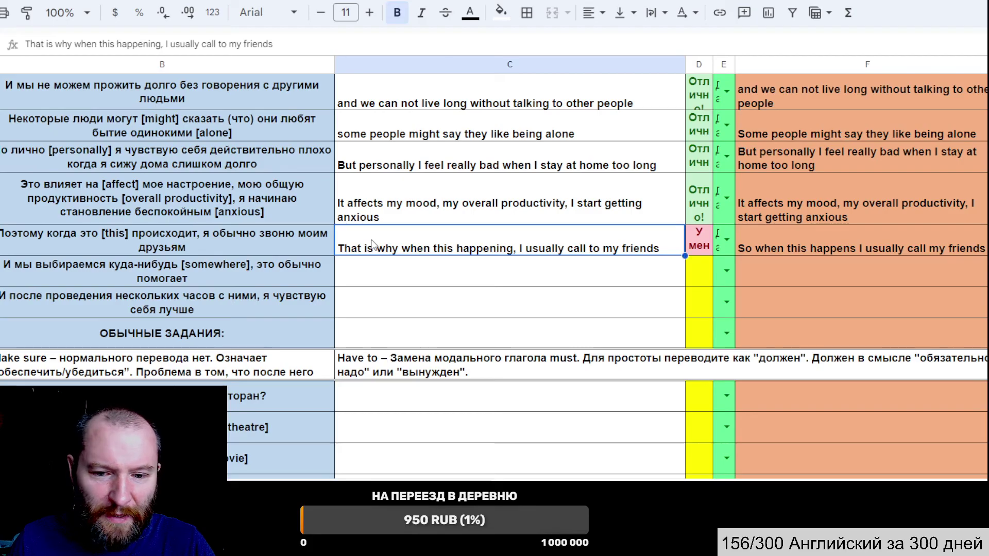
key("Return")
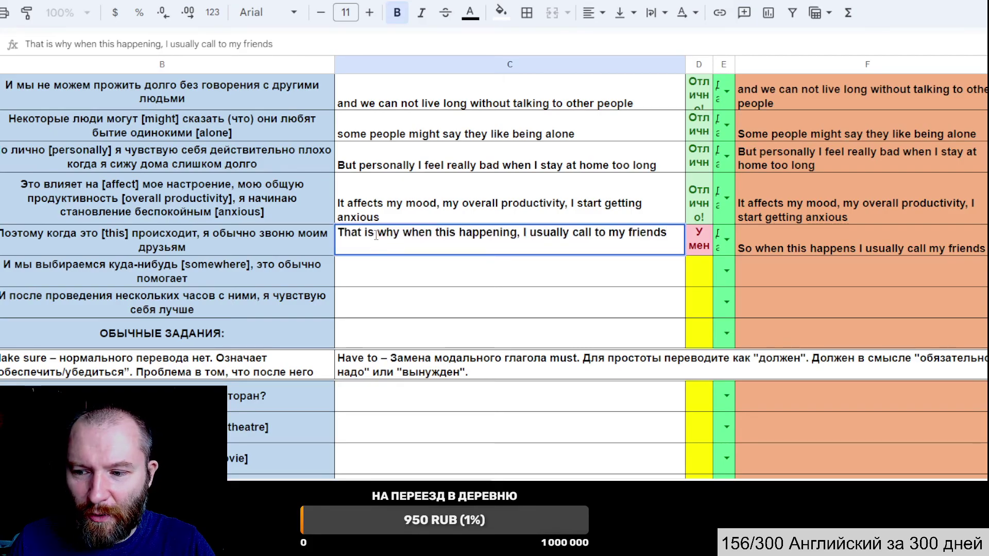
left_click_drag(400, 236, 311, 221)
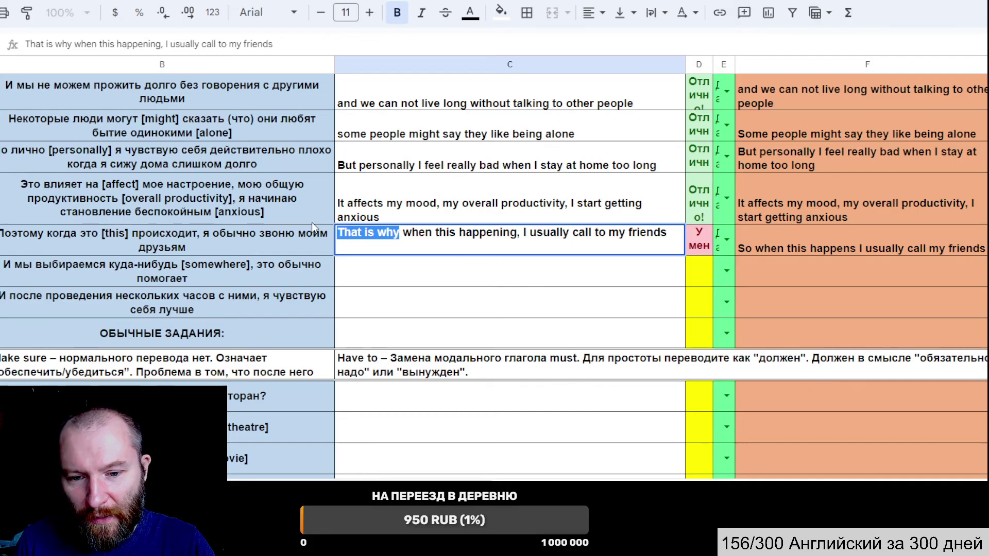
type("So")
key("Return")
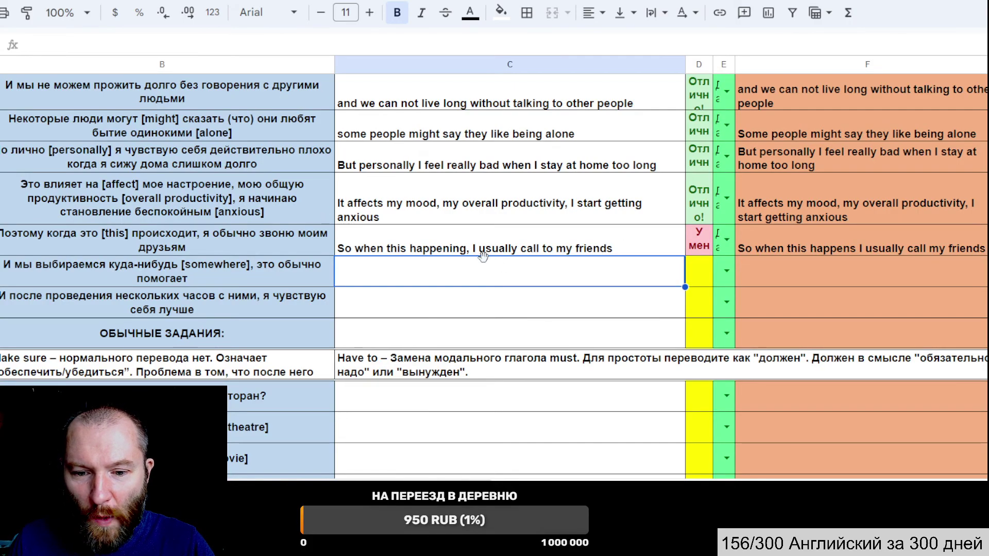
- Change "happening" to "happens" in the translation about calling friends
double_click(435, 251)
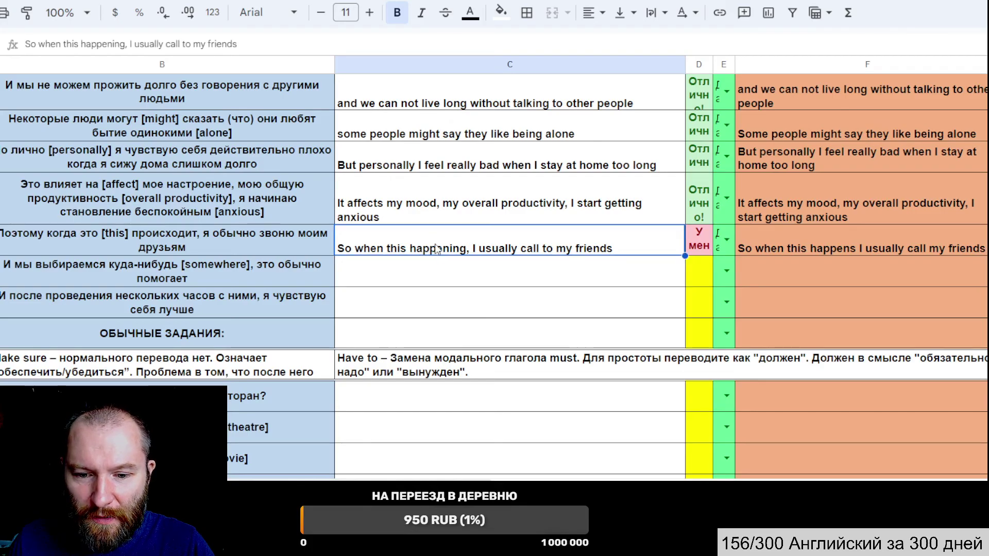
key("Delete")
key("Delete")
key("Delete")
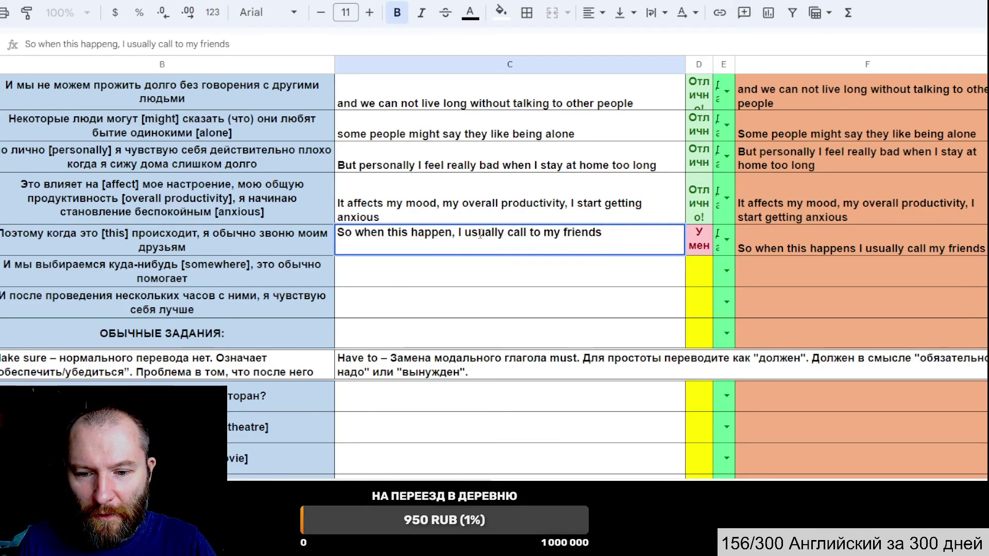
type("s")
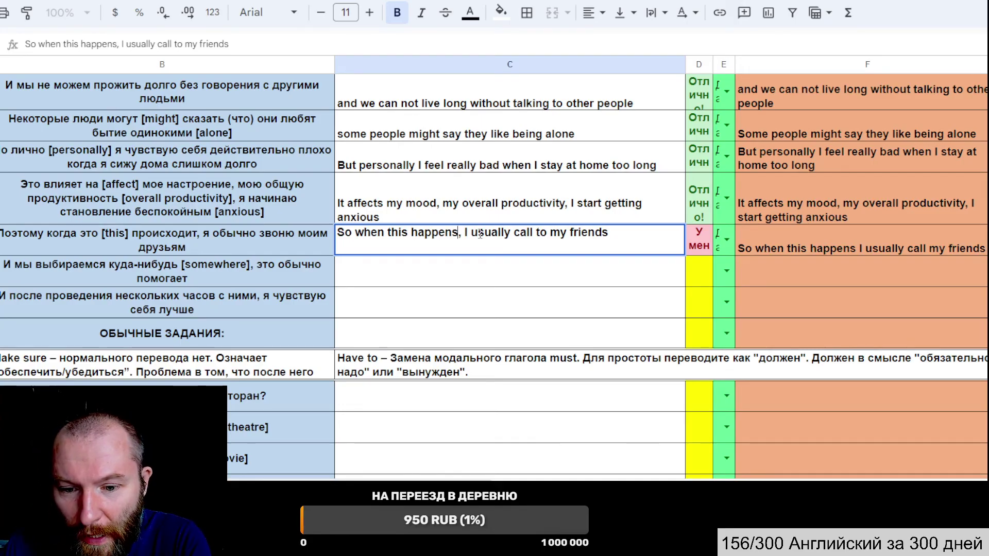
key("Return")
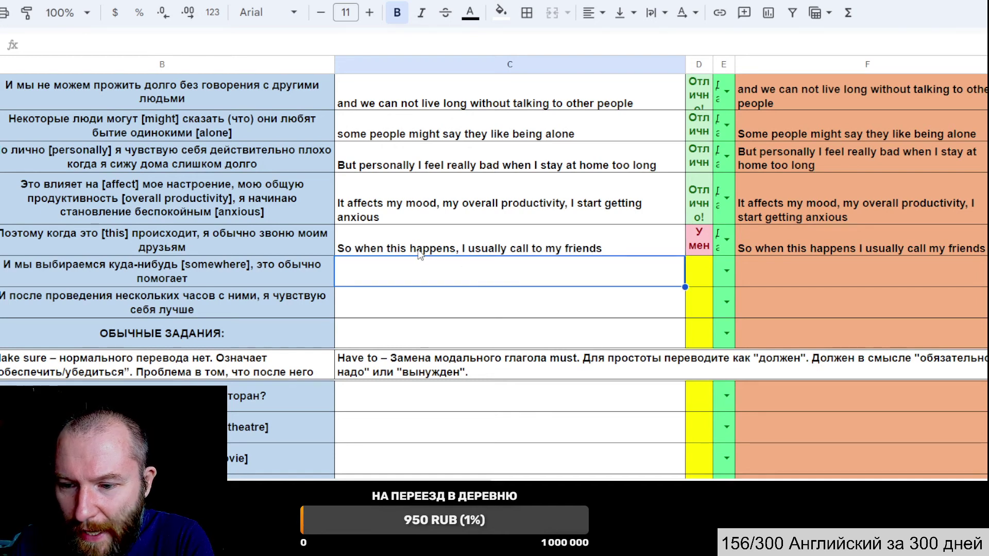
- Remove the comma after "happens" and the word "to" before "my friends" in the same translation
double_click(460, 234)
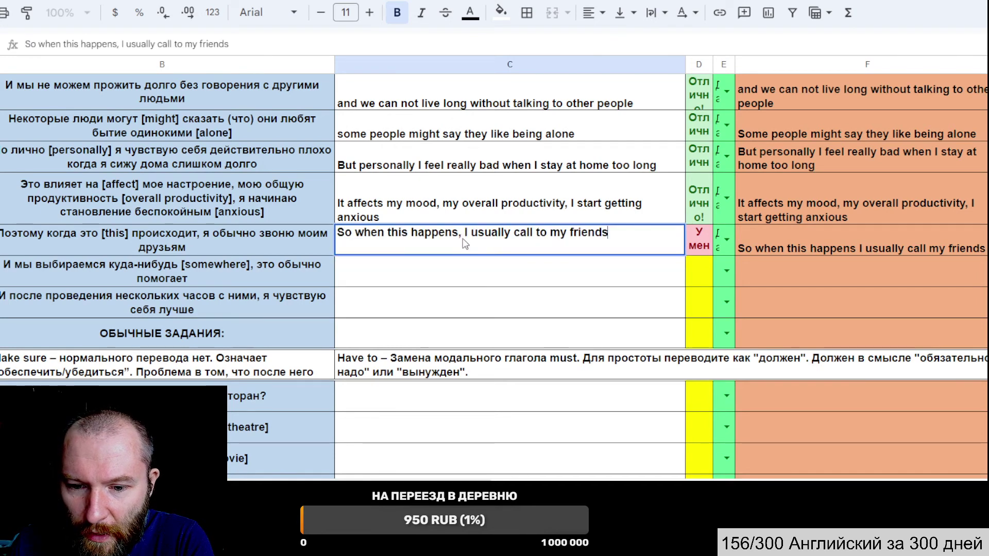
key("BackSpace")
key("Return")
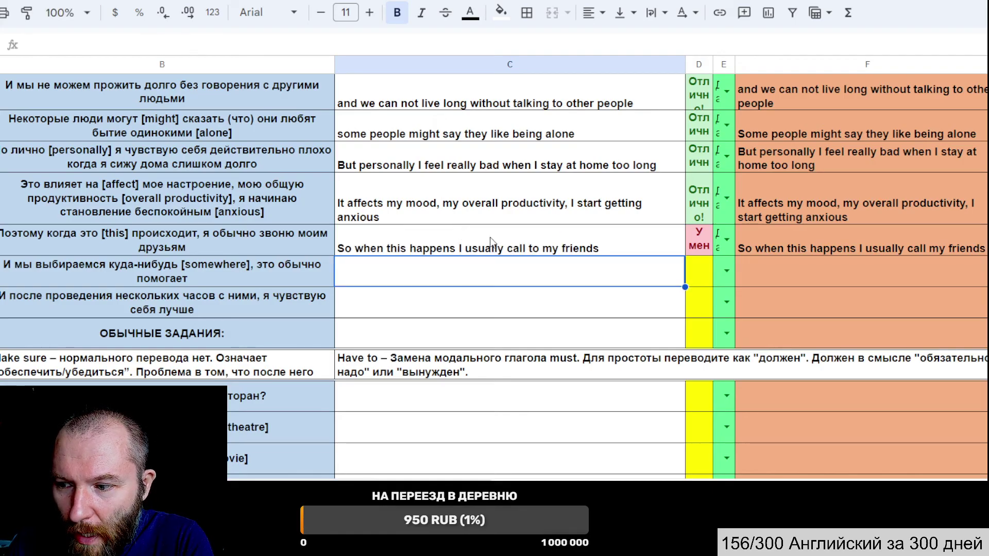
double_click(534, 241)
left_click_drag(530, 232, 545, 232)
key("BackSpace")
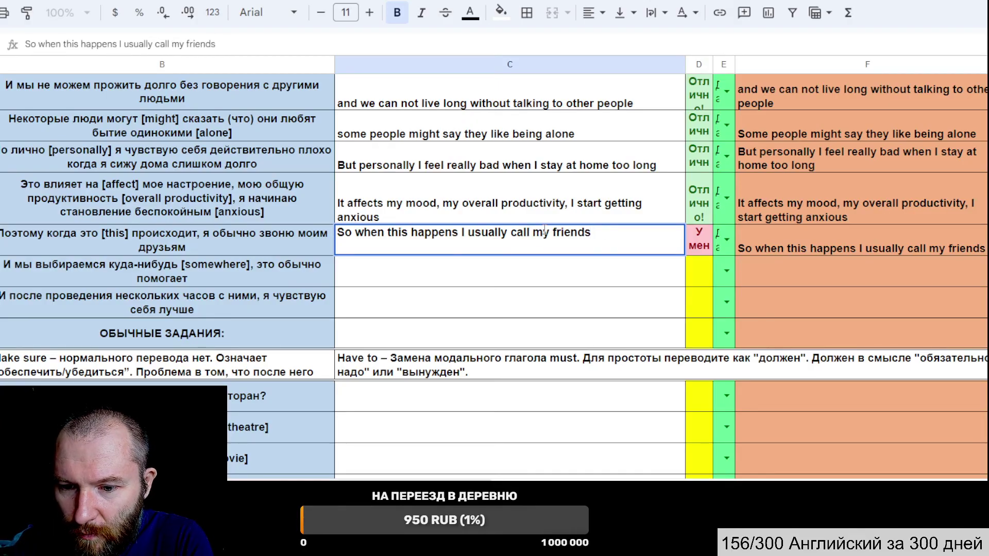
key("Return")
- Fill the cell containing the translation about calling friends with light red
left_click(543, 241)
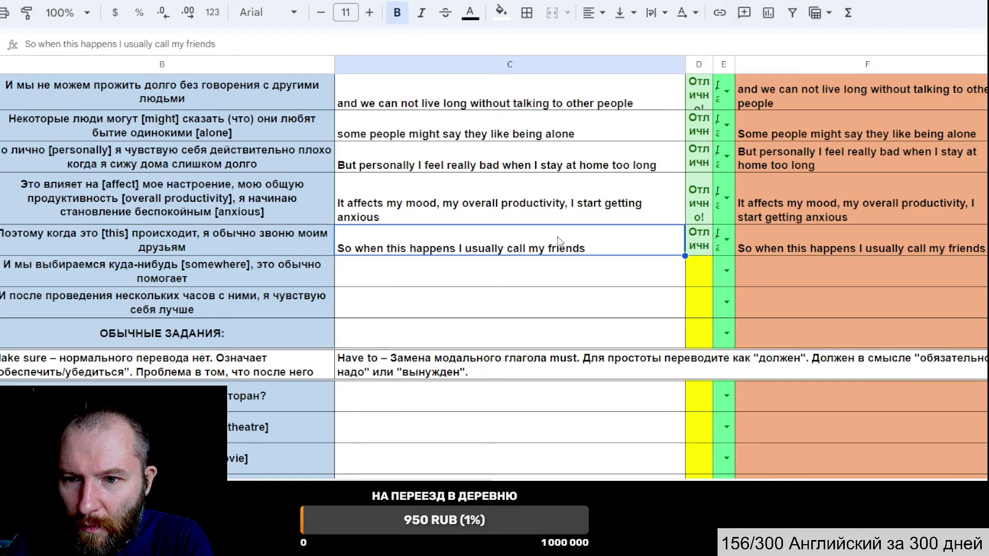
left_click(501, 12)
left_click(522, 100)
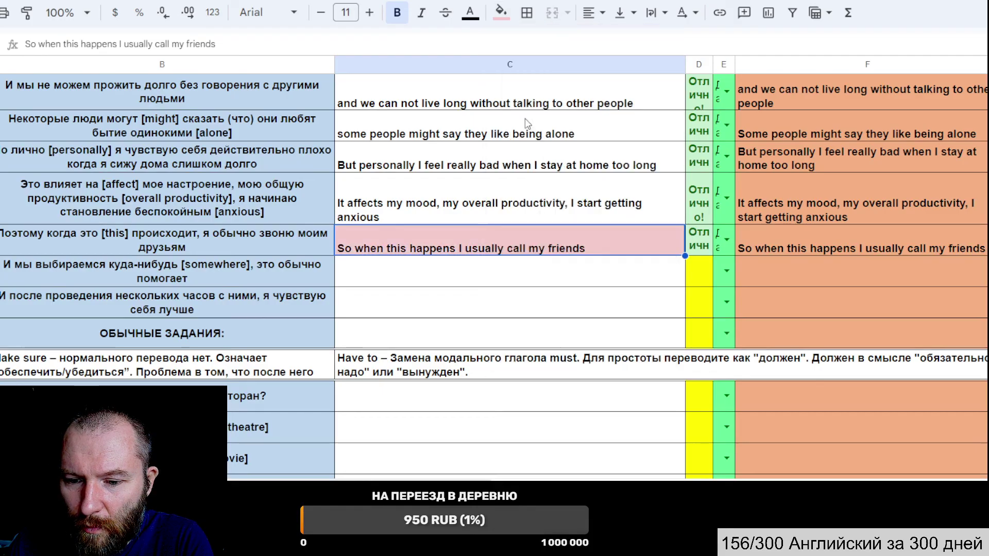
left_click(483, 274)
left_click(513, 232)
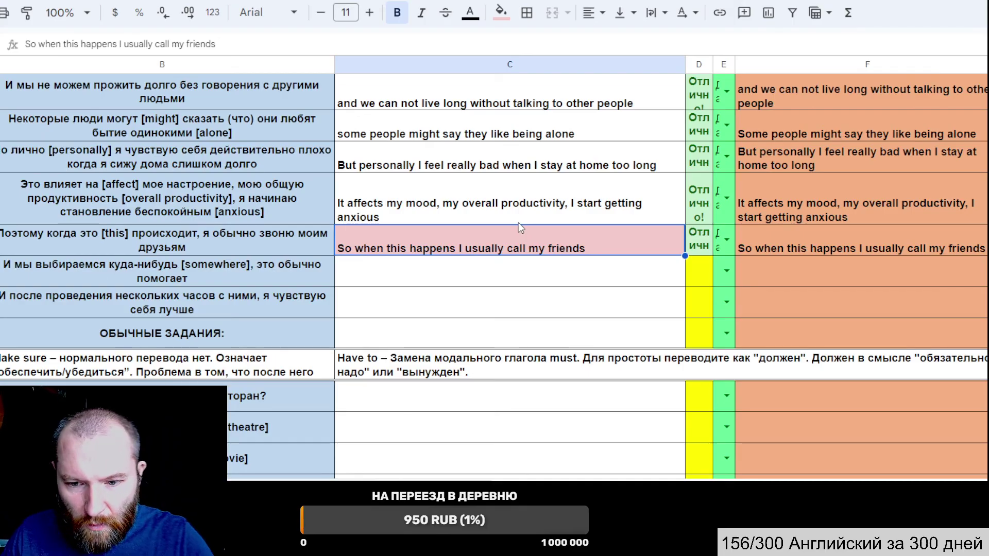
- Switch to the Google search page and search for "управление глаголов"
key("ctrl+Tab")
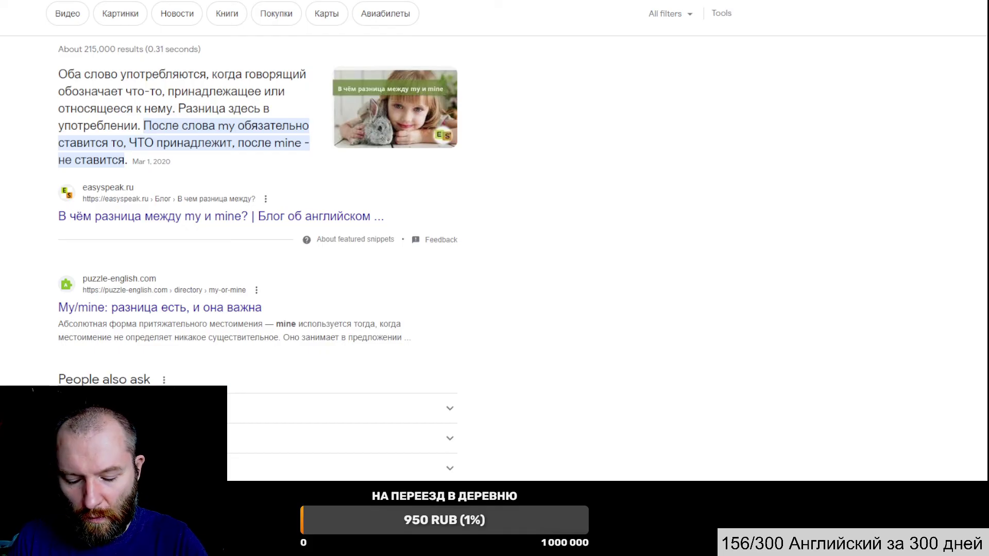
type("egjfr")
key("BackSpace")
key("BackSpace")
key("BackSpace")
key("BackSpace")
key("BackSpace")
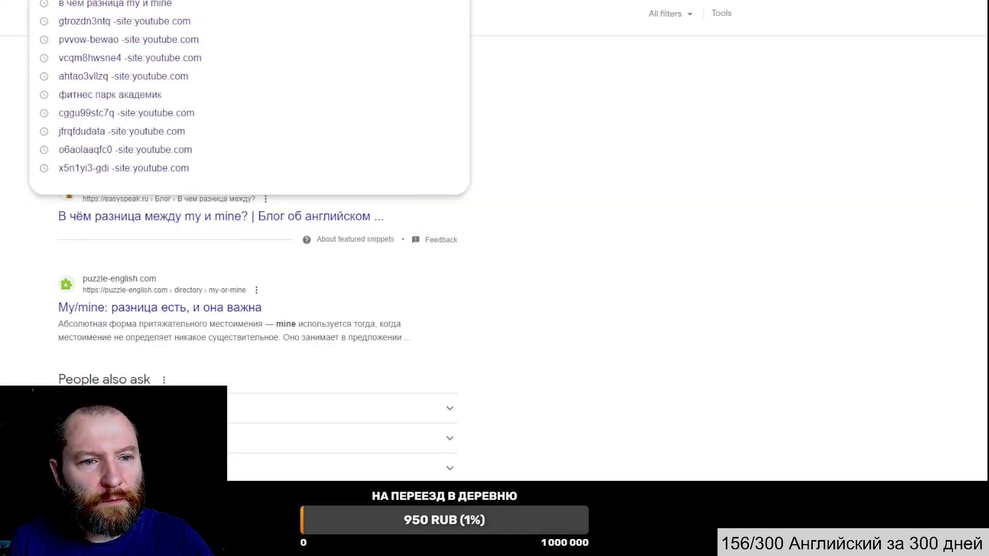
type("управление гр")
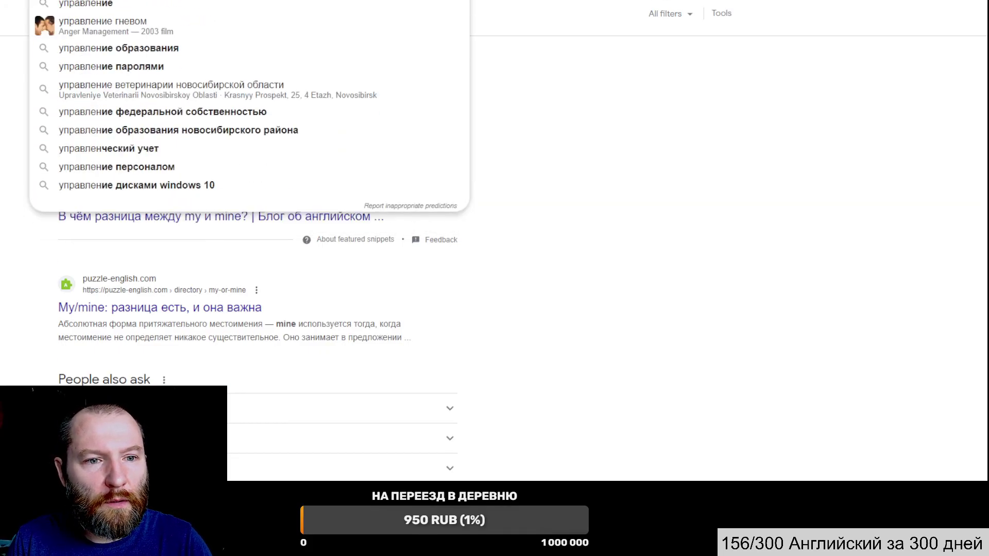
key("BackSpace")
type("лаголом")
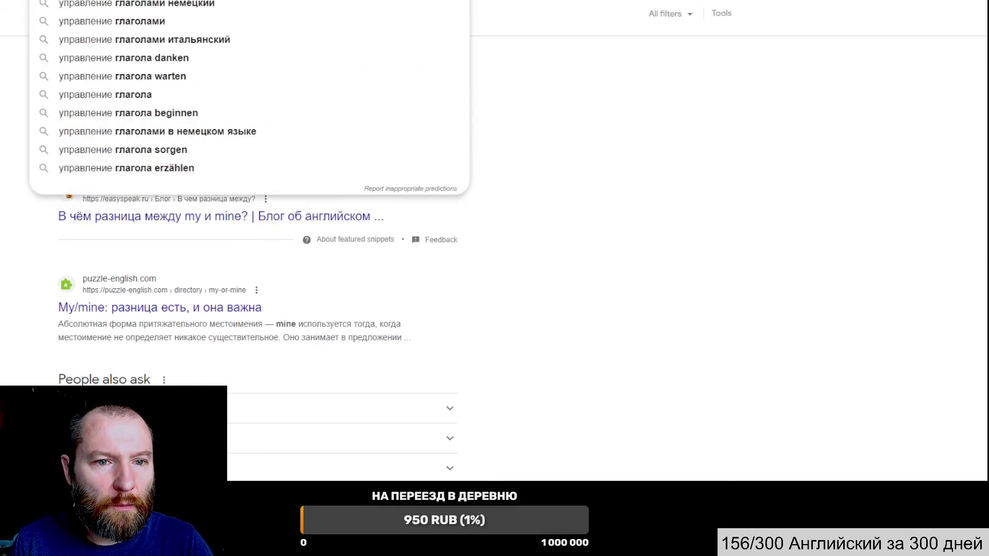
key("BackSpace")
key("BackSpace")
key("BackSpace")
key("BackSpace")
key("BackSpace")
key("BackSpace")
key("BackSpace")
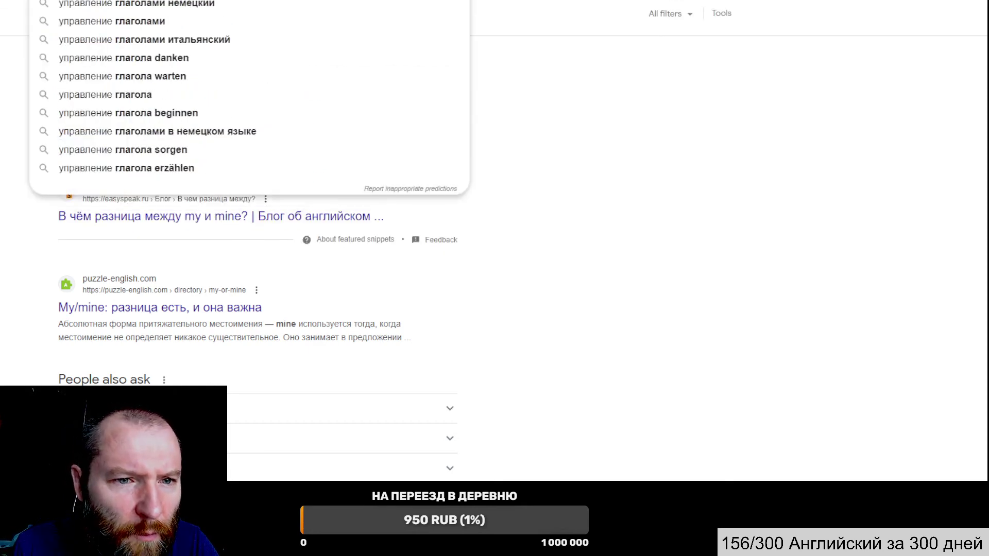
type("лголов")
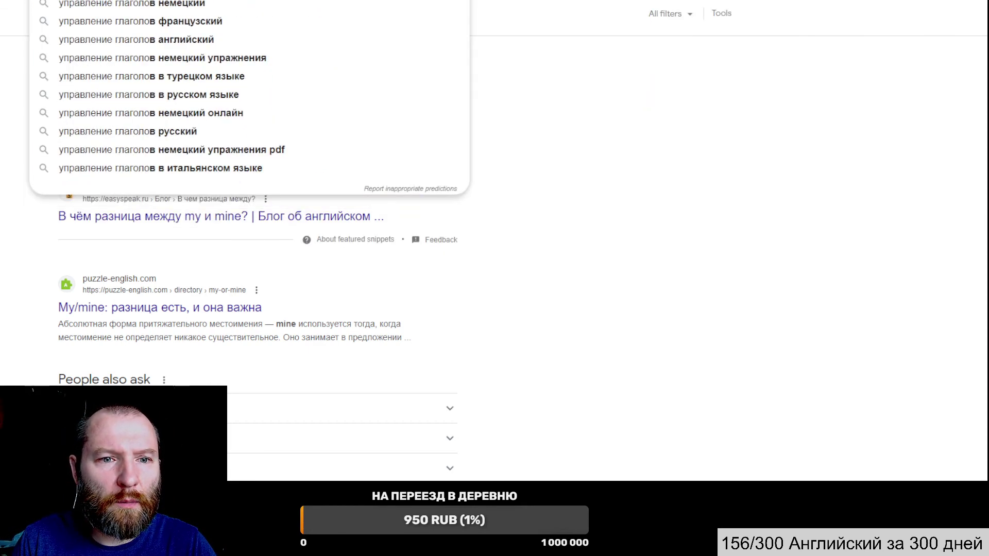
key("Return")
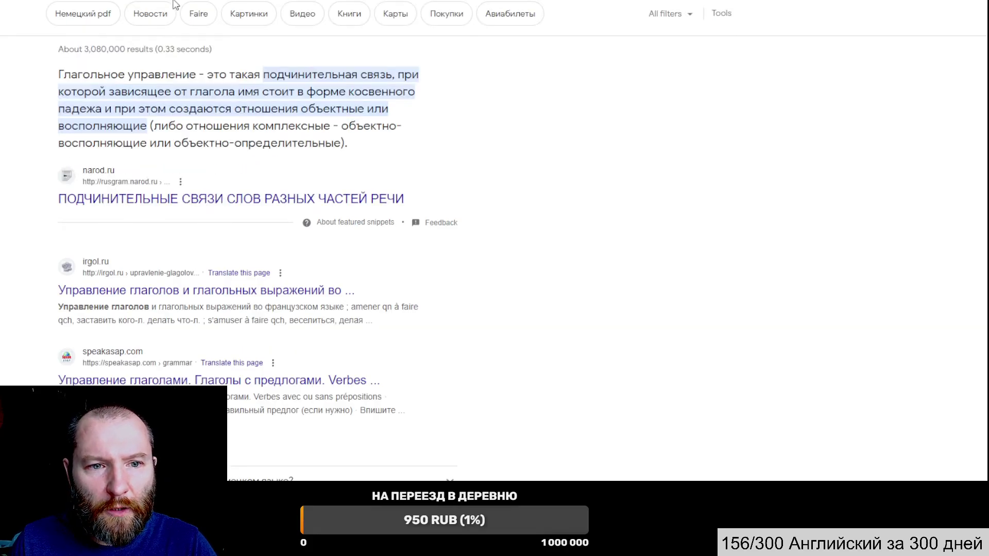
- Refine the web search to look for the "управление" of the verb "call"
left_click(175, 4)
key("BackSpace")
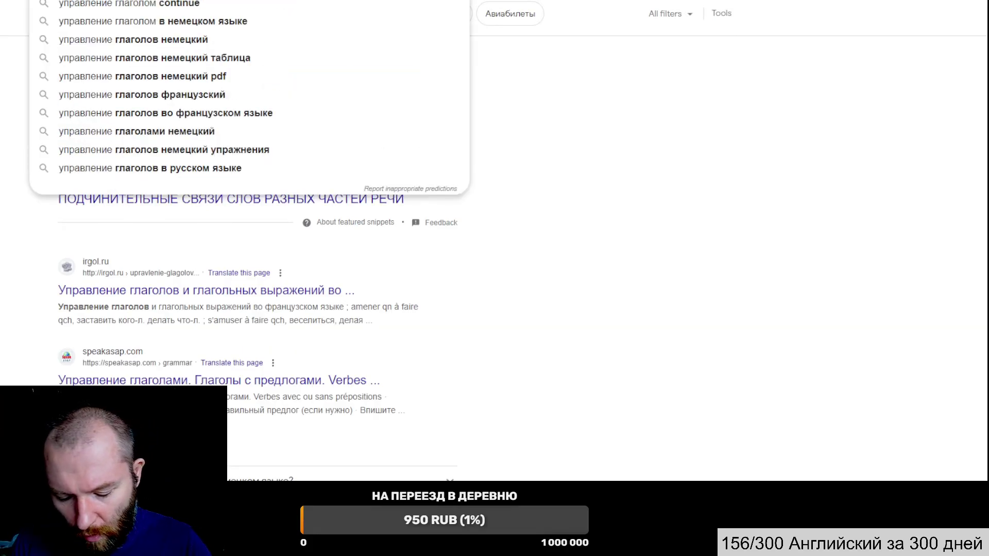
key("BackSpace")
key("BackSpace")
key("BackSpace")
key("BackSpace")
key("BackSpace")
key("BackSpace")
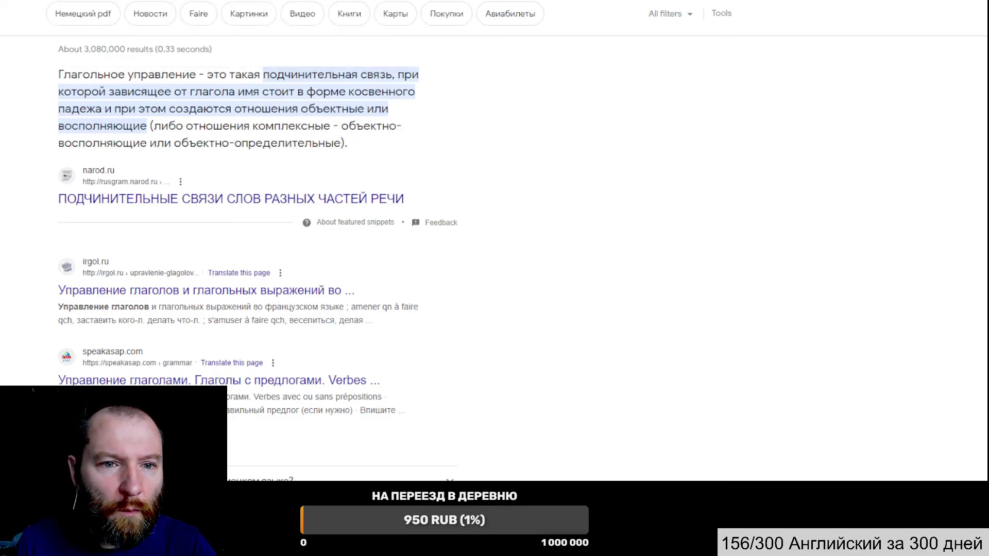
key("Return")
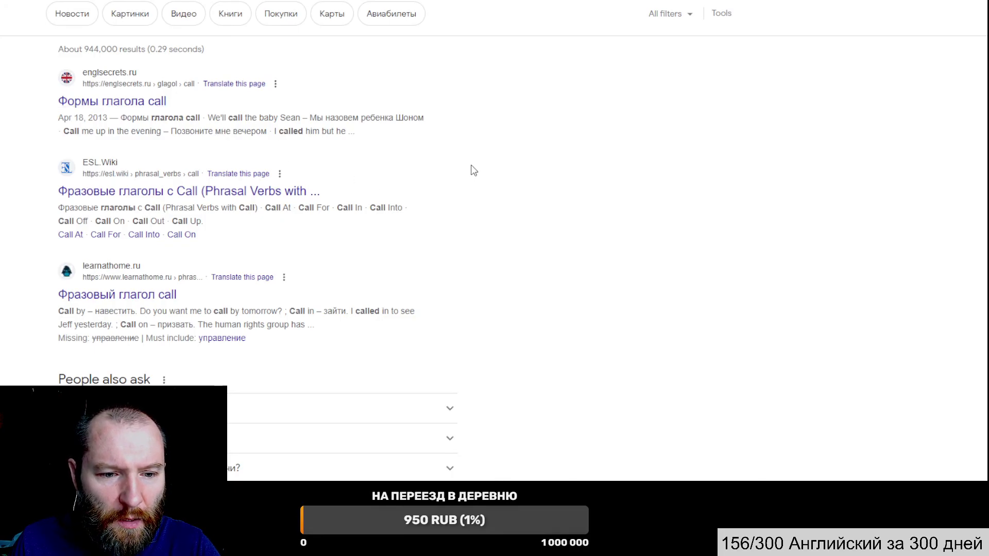
- Require "управление" in the search results and open "Таблица управления английских глаголов" from crazylink.ru
scroll(470, 168, "down", 2)
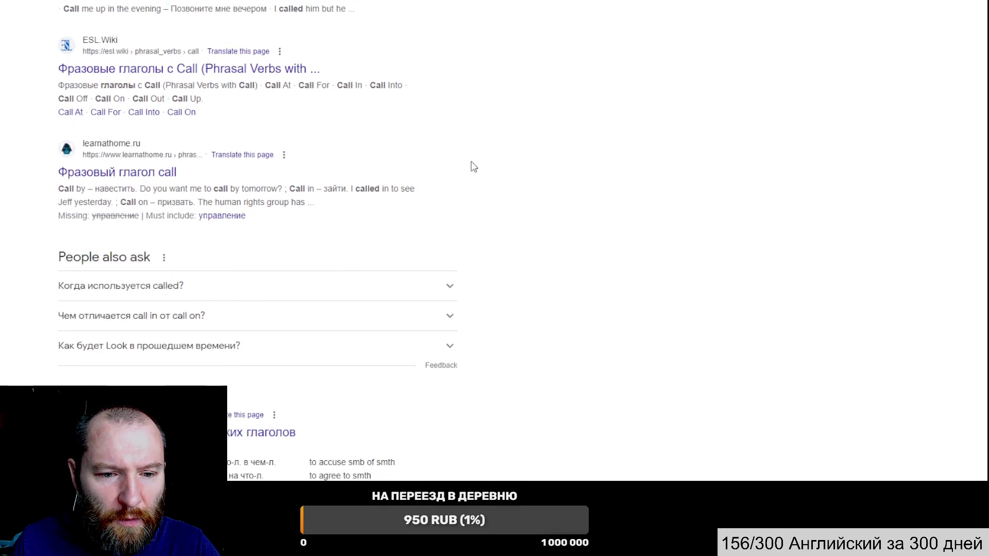
scroll(471, 164, "down", 1)
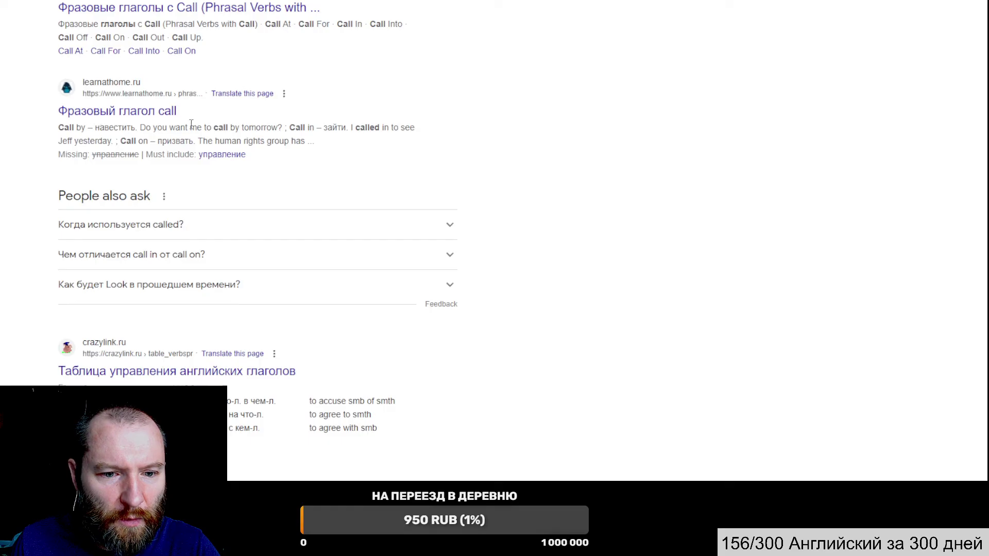
left_click(211, 155)
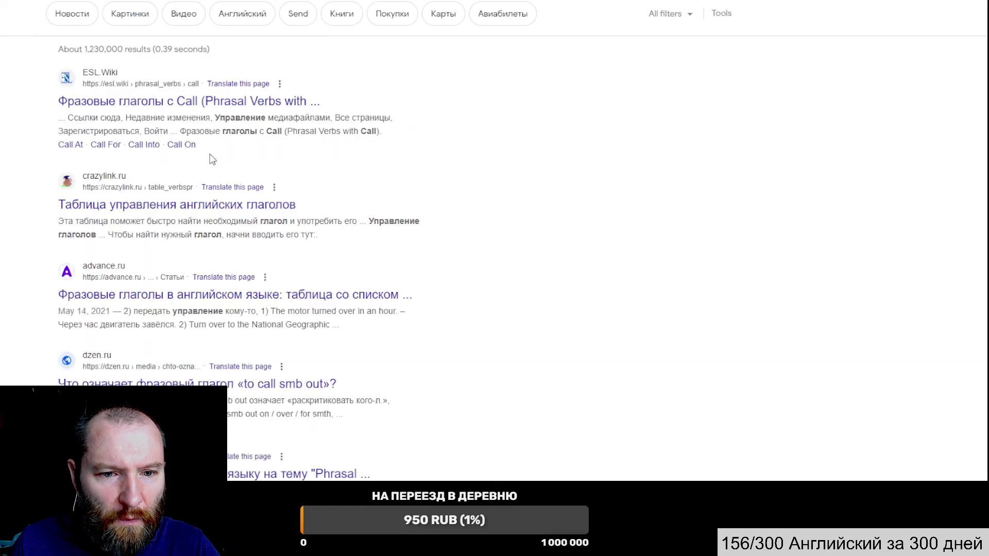
left_click(189, 206)
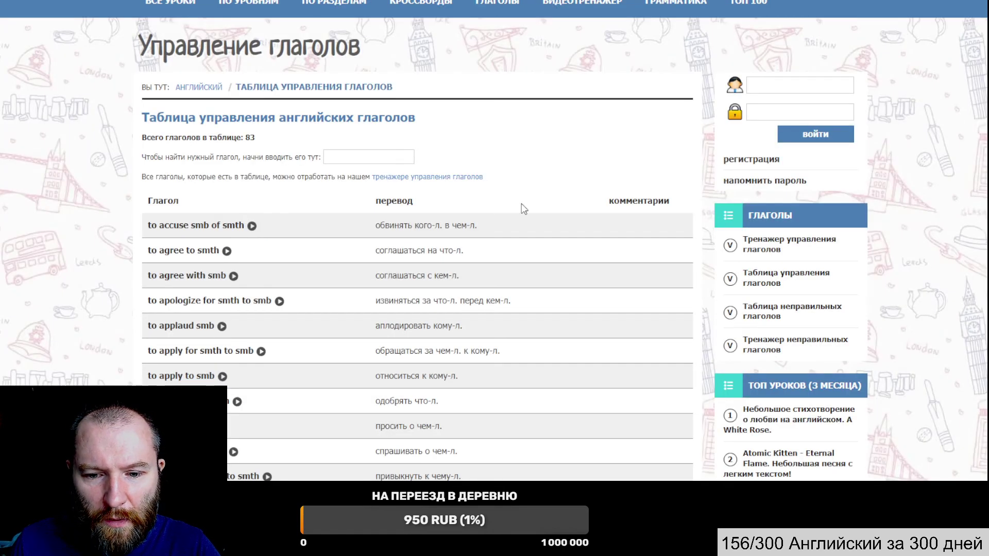
- Look through the table of English verbs and their prepositions for an entry on "call"
scroll(521, 196, "down", 3)
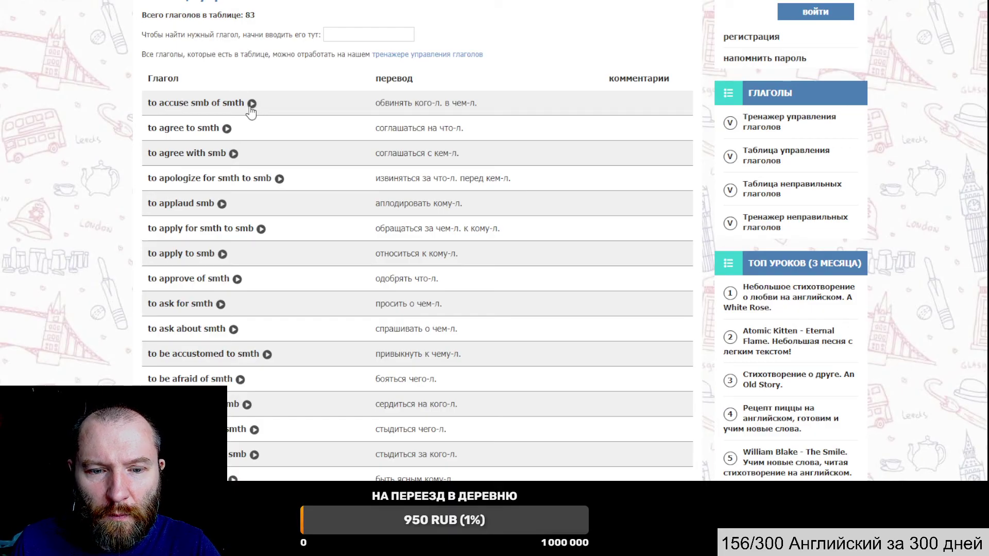
scroll(302, 183, "down", 12)
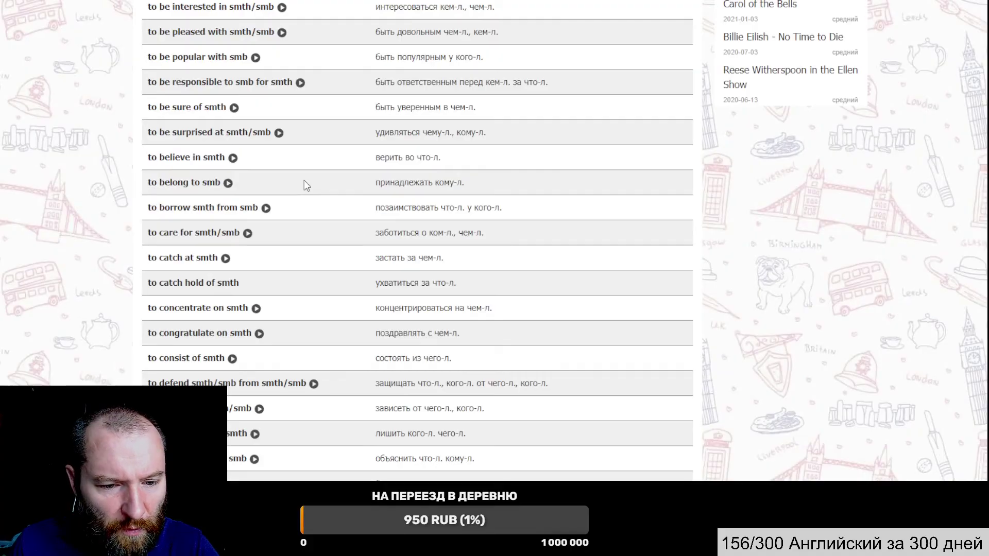
scroll(304, 180, "up", 6)
scroll(305, 175, "down", 18)
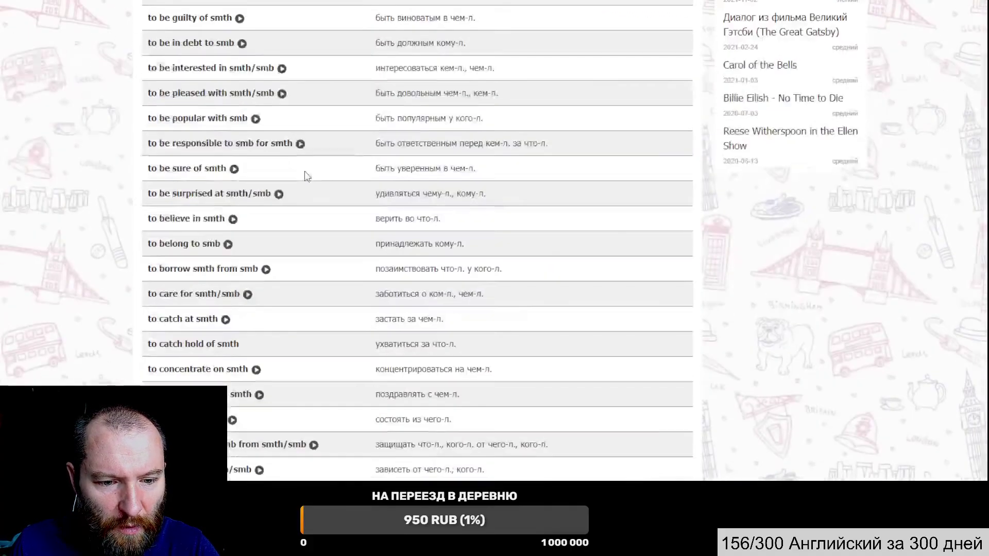
scroll(321, 183, "down", 15)
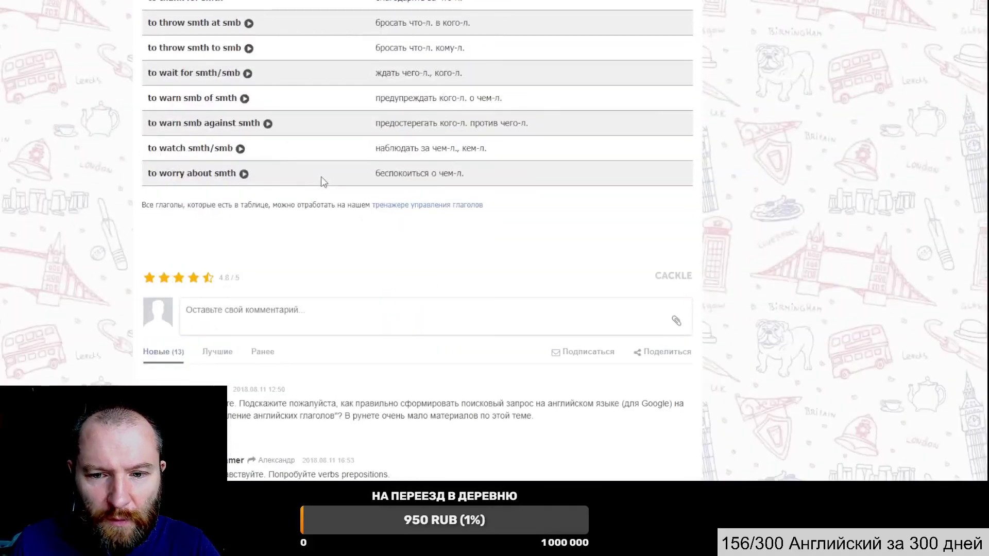
scroll(320, 181, "up", 12)
scroll(321, 180, "down", 12)
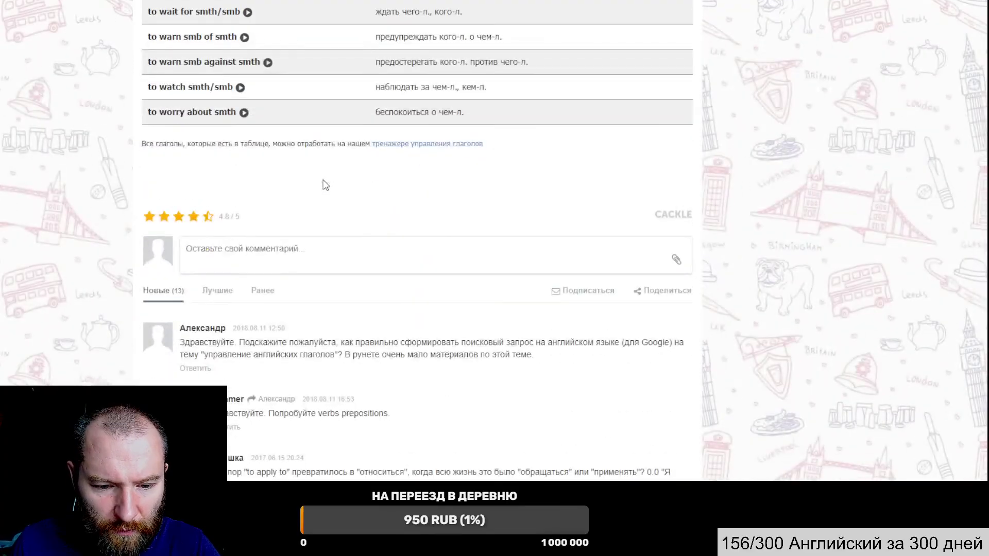
scroll(323, 182, "up", 1)
scroll(323, 183, "up", 20)
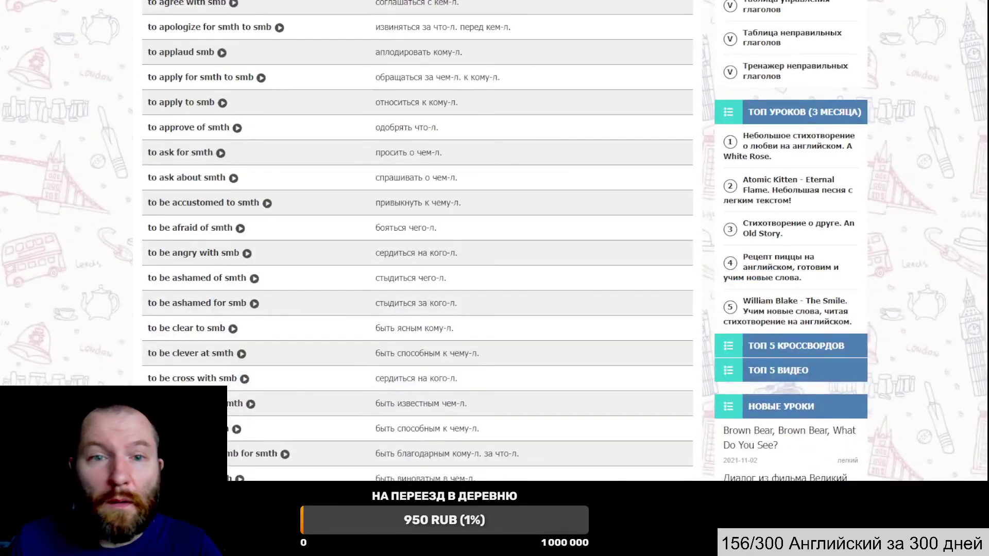
- Return to the spreadsheet and translate the sentence with "[somewhere]" as "And we are going somewhere it usually helps"
key("ctrl+Tab")
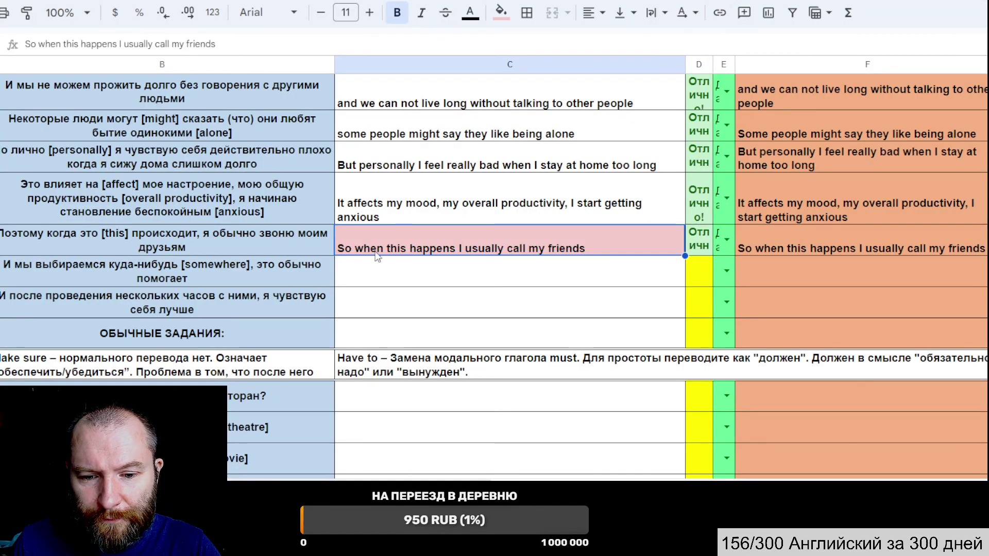
left_click(367, 274)
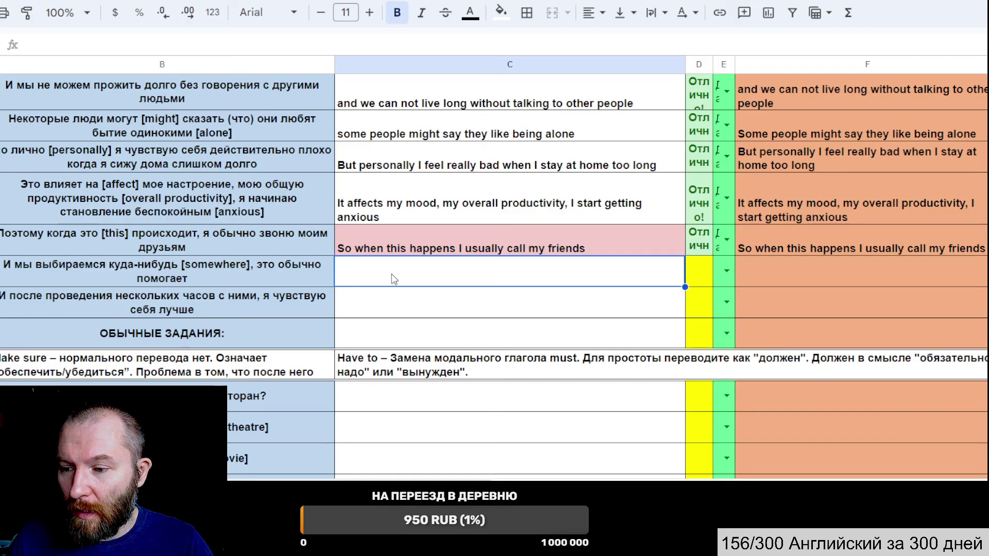
scroll(394, 278, "down", 1)
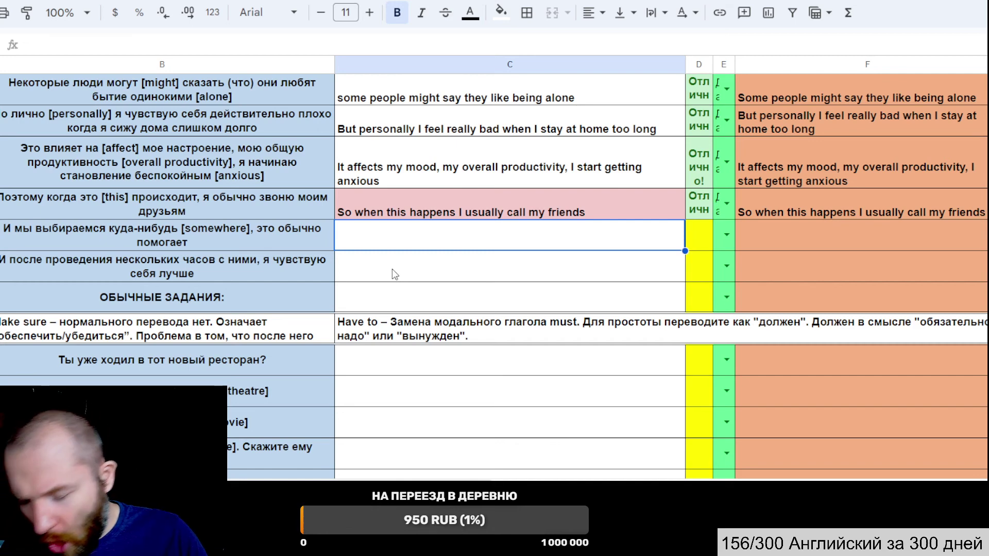
scroll(396, 272, "down", 2)
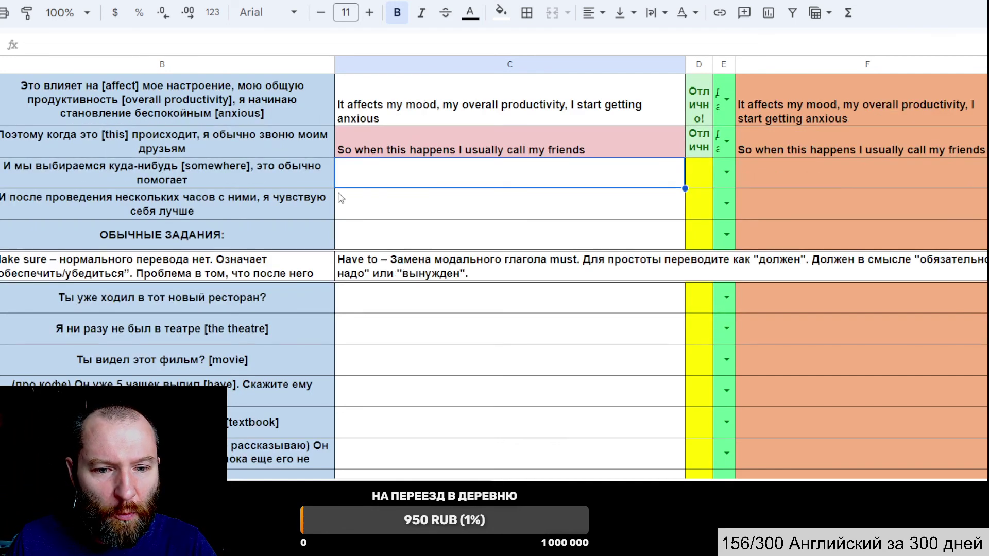
left_click(285, 176)
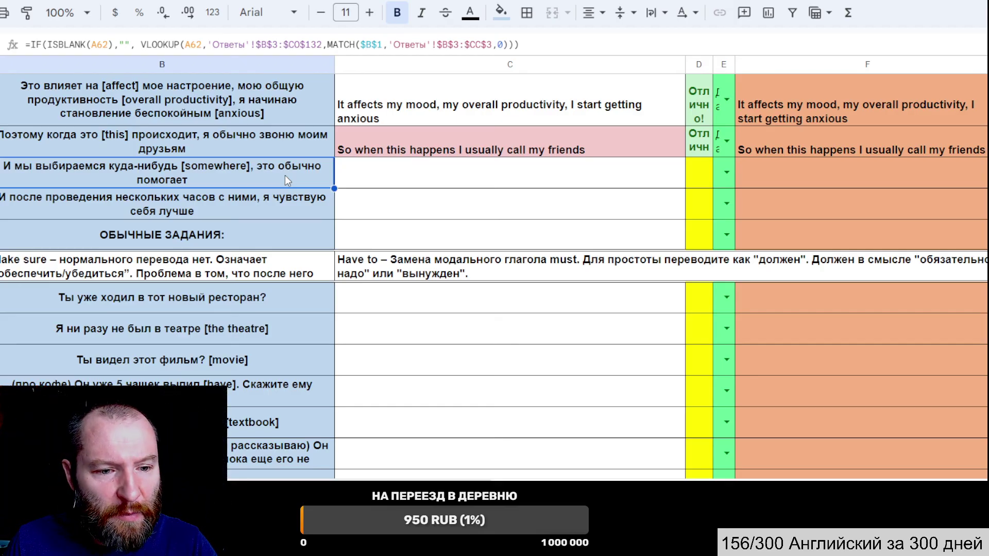
left_click(375, 179)
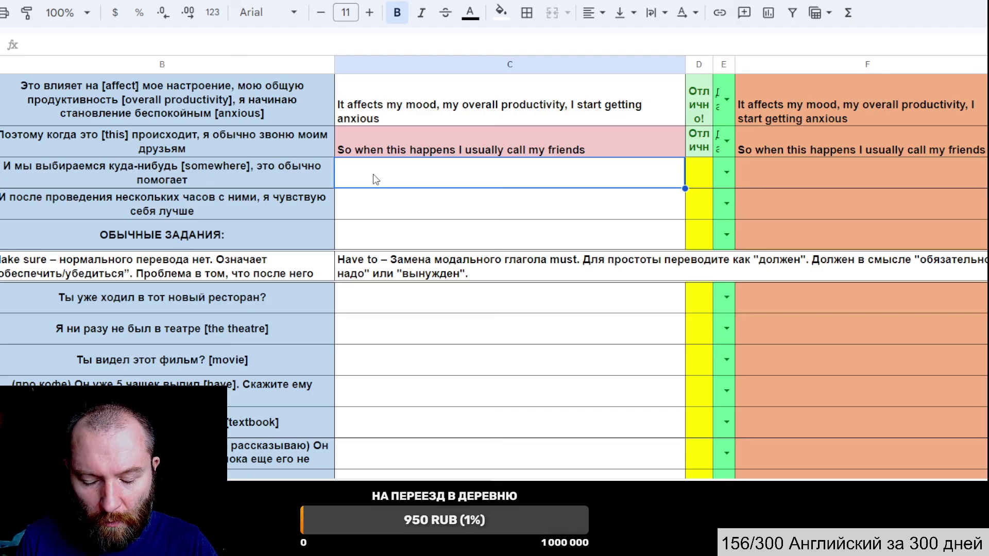
type("Ab")
key("BackSpace")
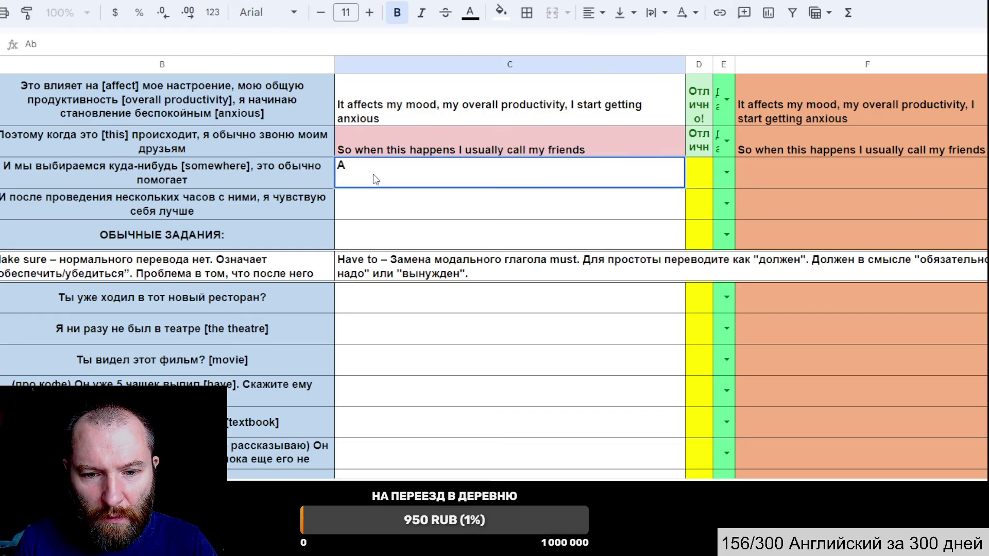
type("nd we")
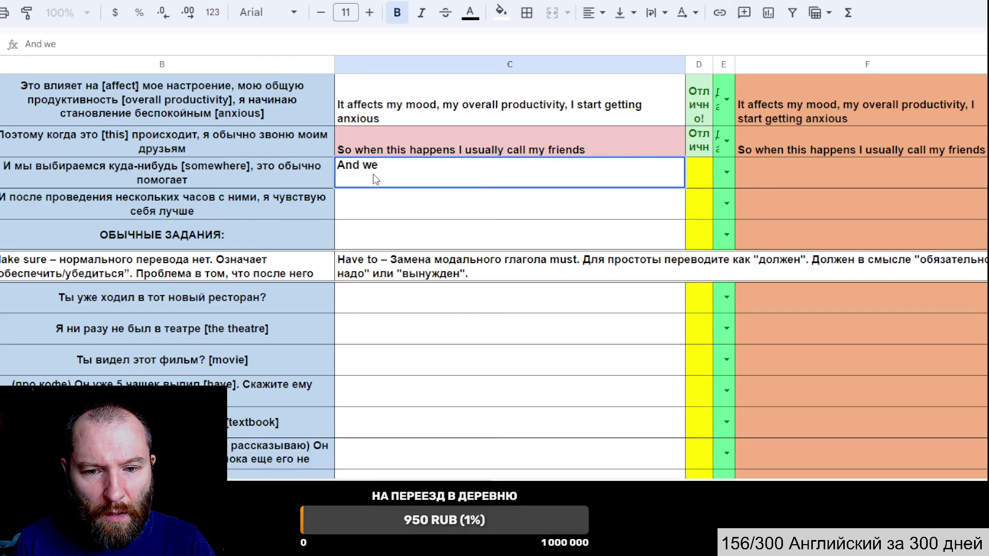
type(" are")
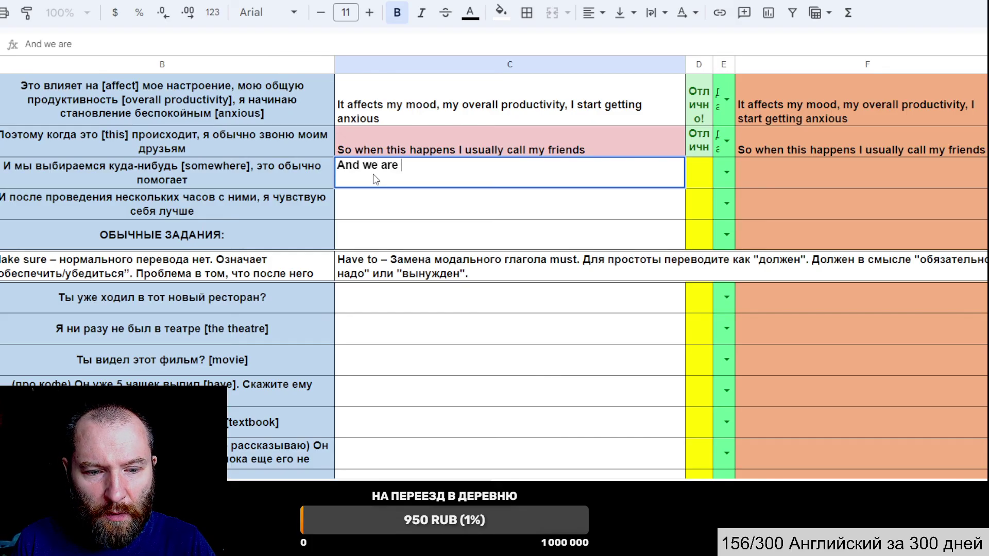
type(" fo")
key("BackSpace")
key("BackSpace")
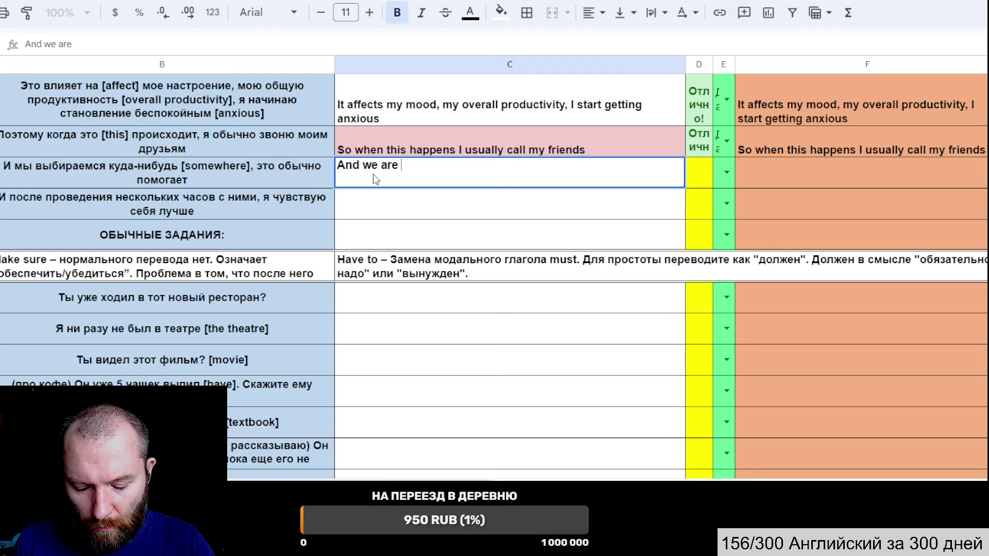
type("going")
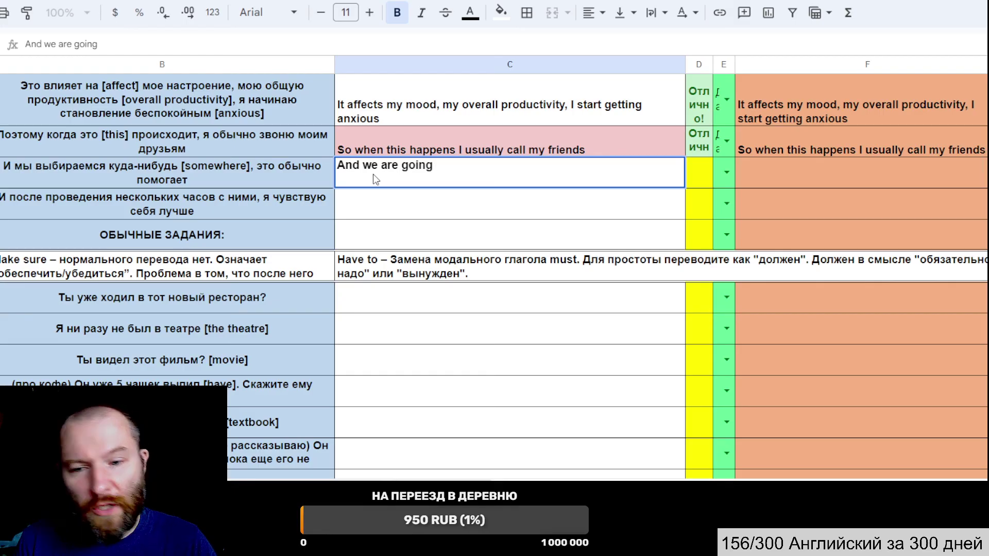
type(" some")
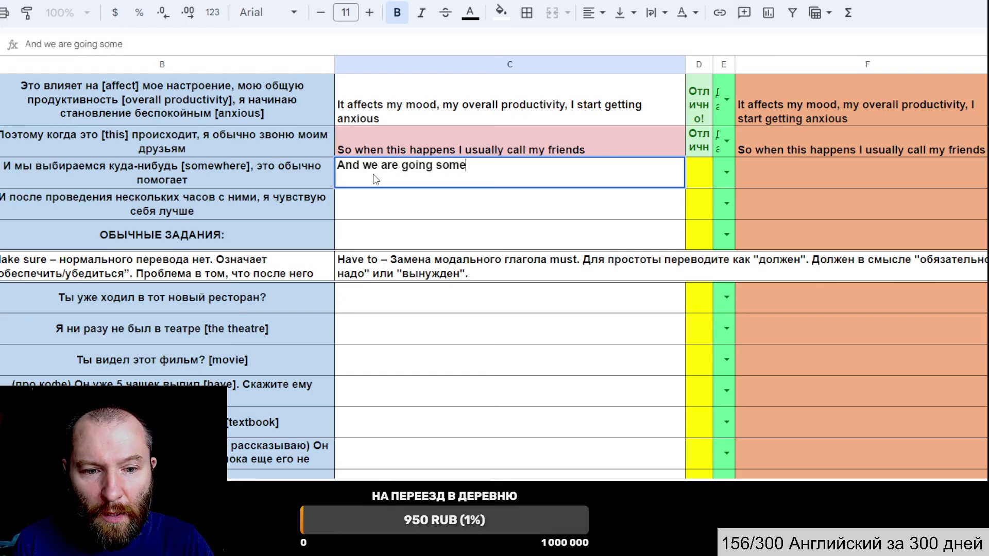
type("where")
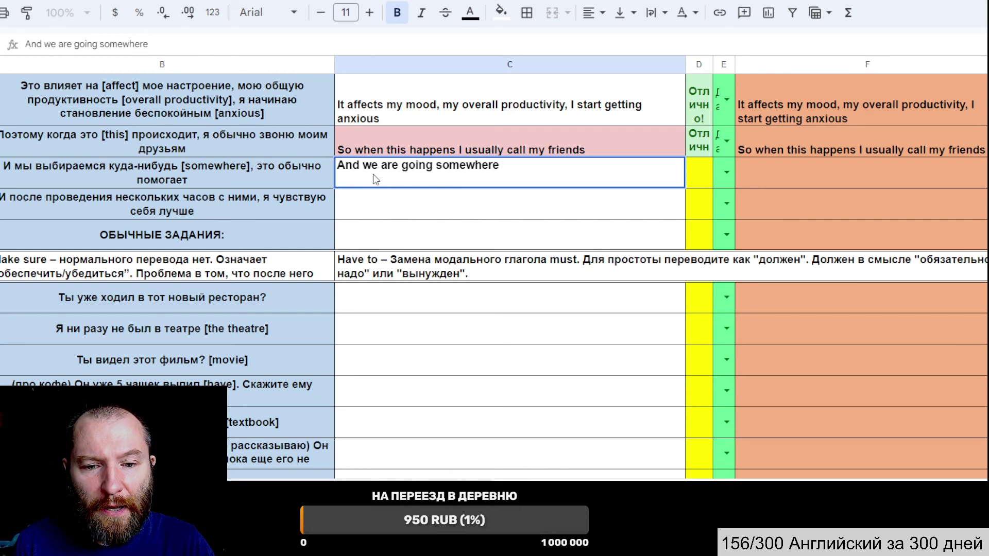
type("it ")
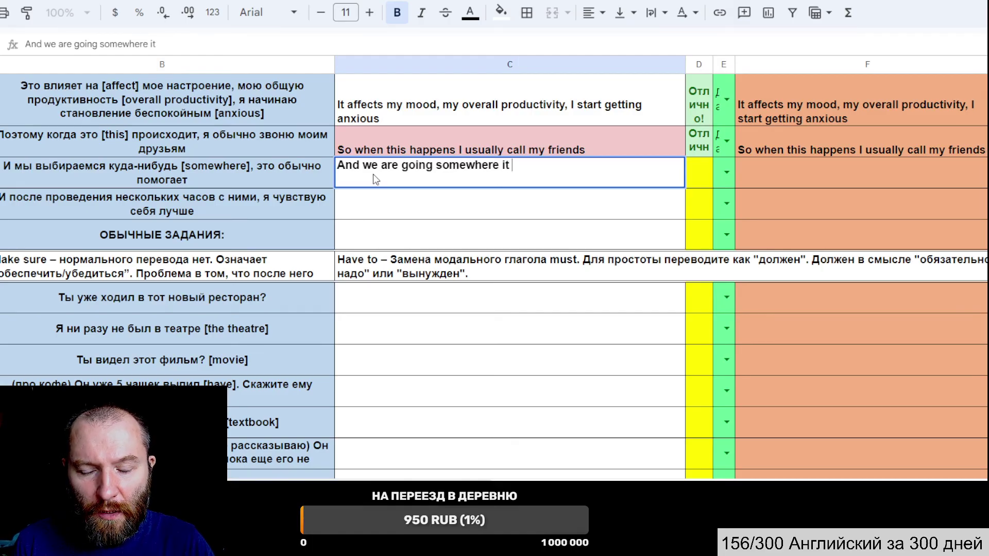
type("usually")
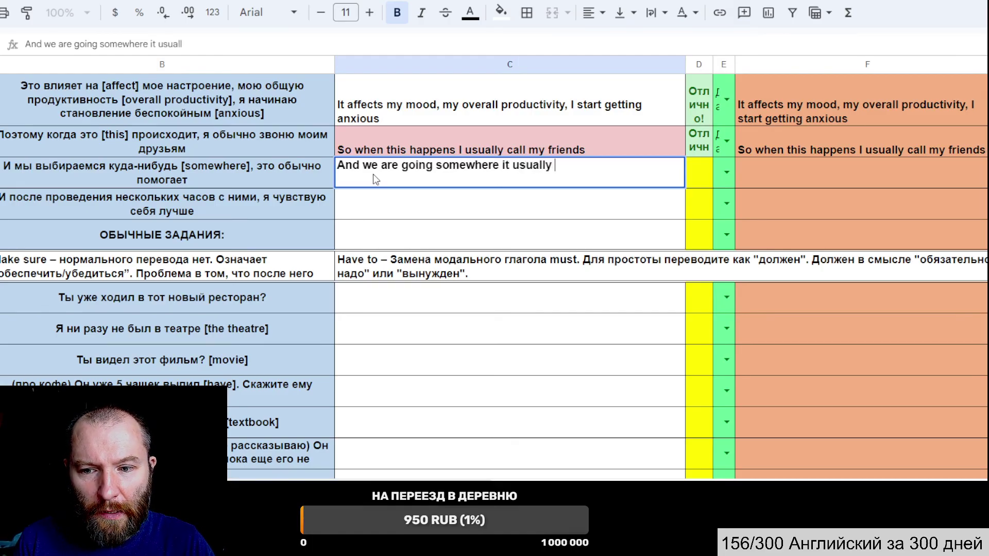
type(" helps")
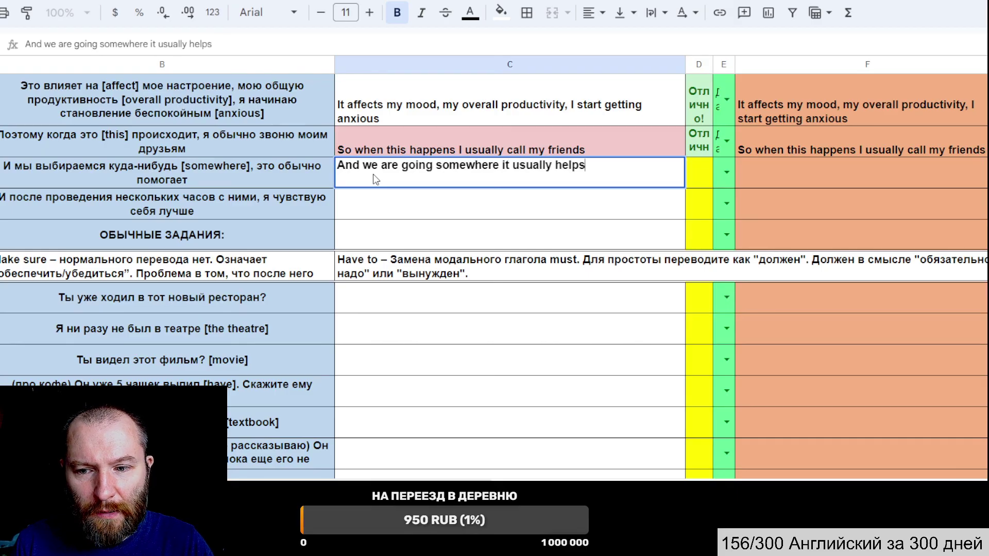
key("Return")
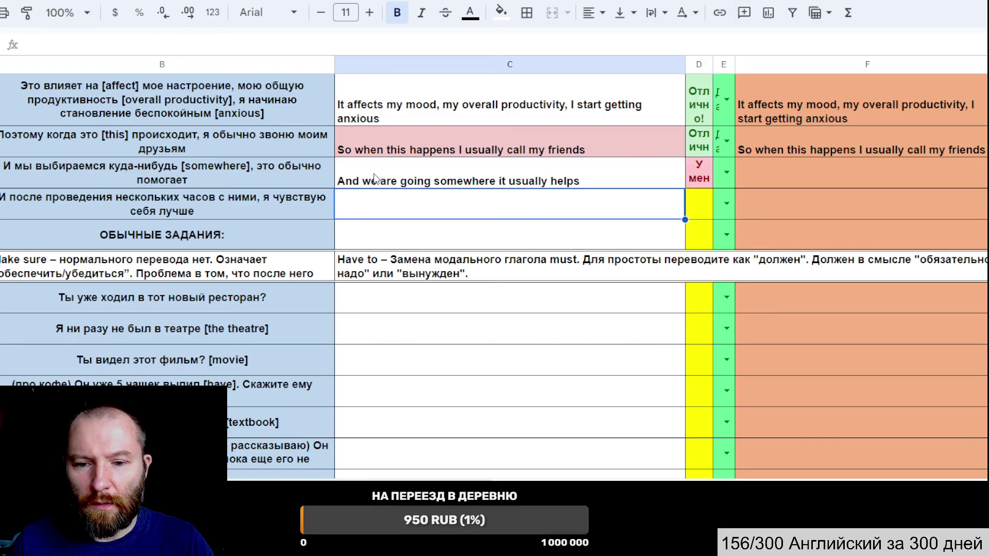
- Reveal the sentence's reference answer with "Да" and replace "are going" with "go out" in the translation
left_click(726, 174)
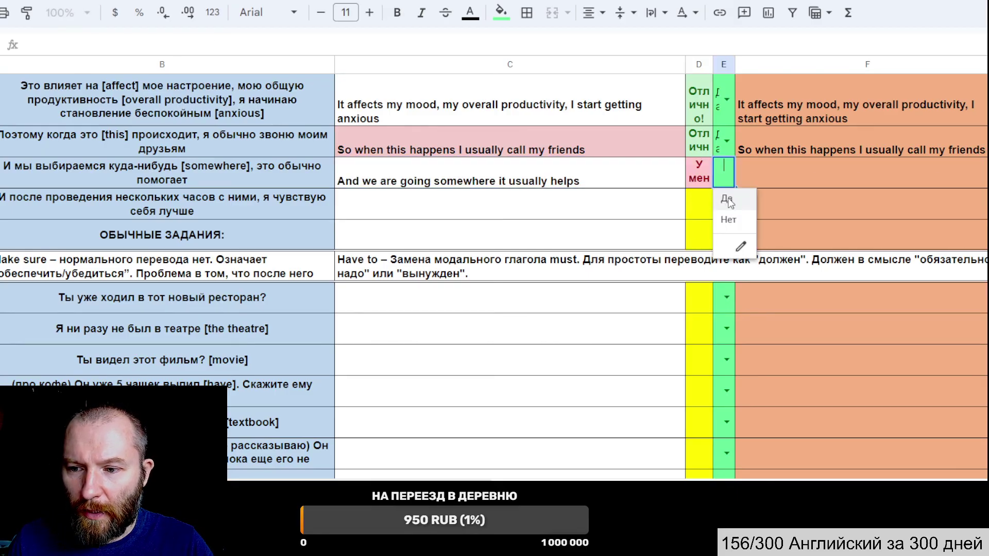
left_click(728, 205)
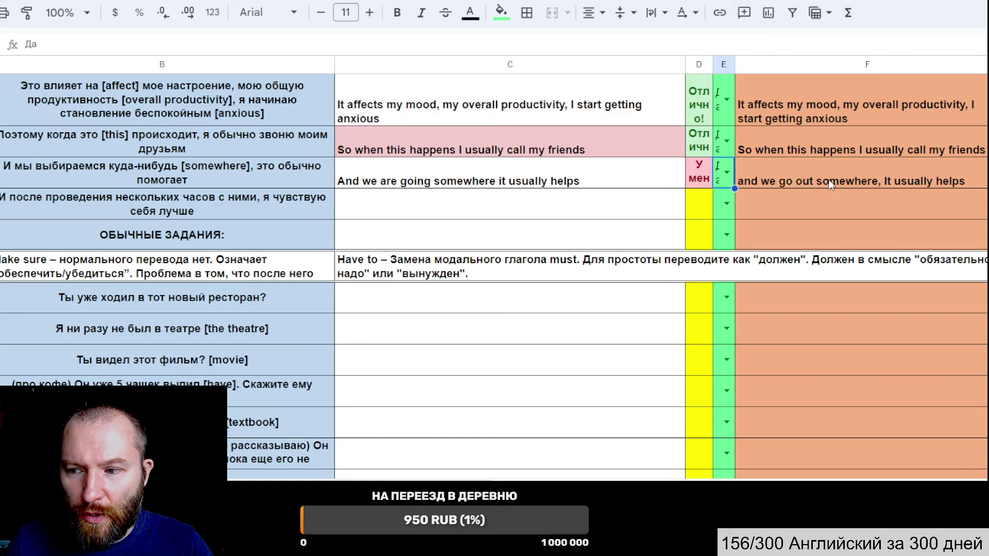
double_click(403, 178)
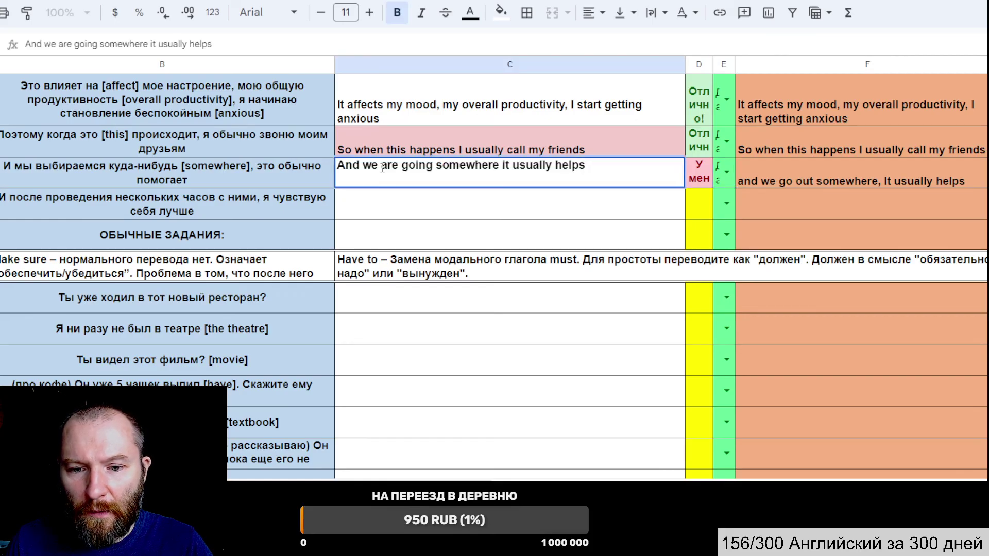
left_click_drag(381, 168, 434, 168)
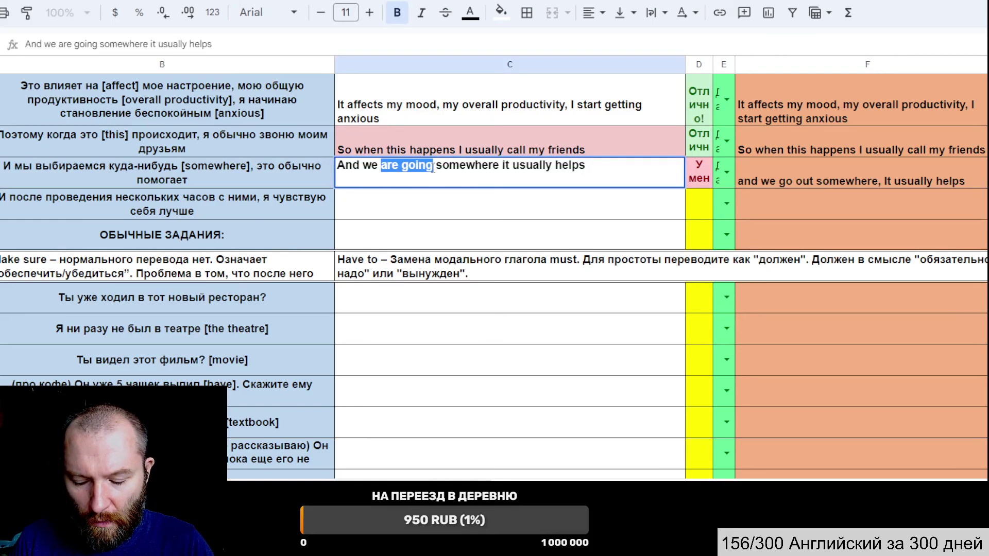
key("BackSpace")
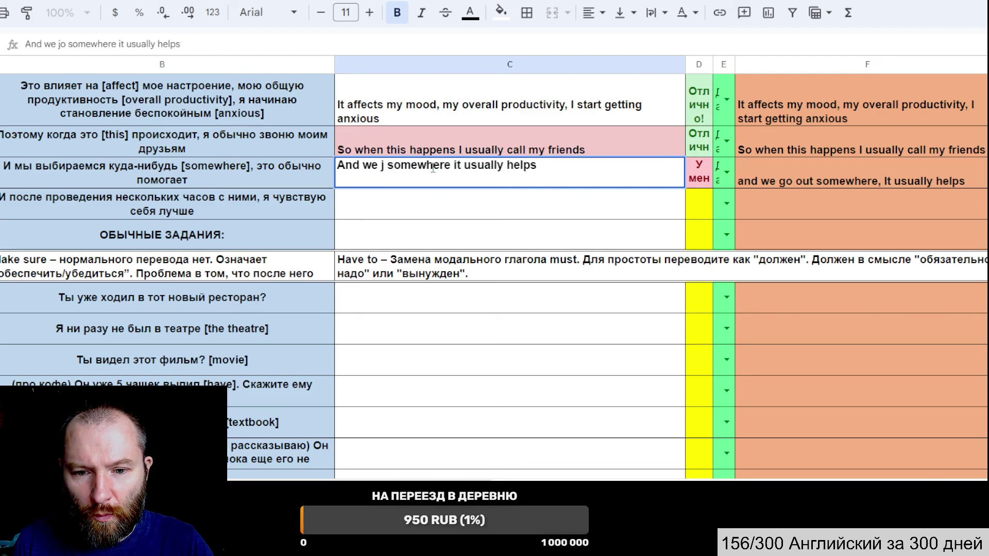
type("go out")
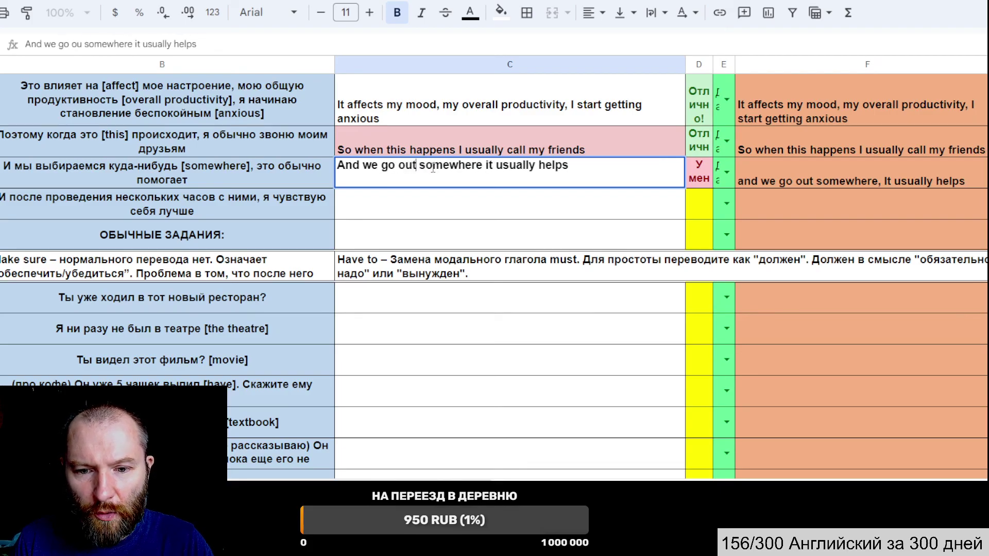
key("Return")
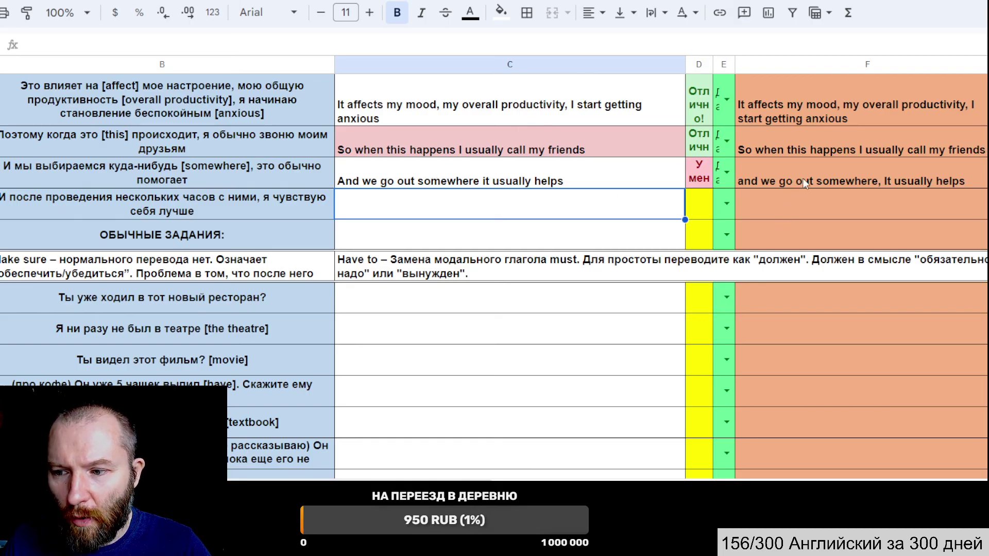
- Insert a comma after "somewhere" in the translation "And we go out somewhere it usually helps"
left_click(485, 175)
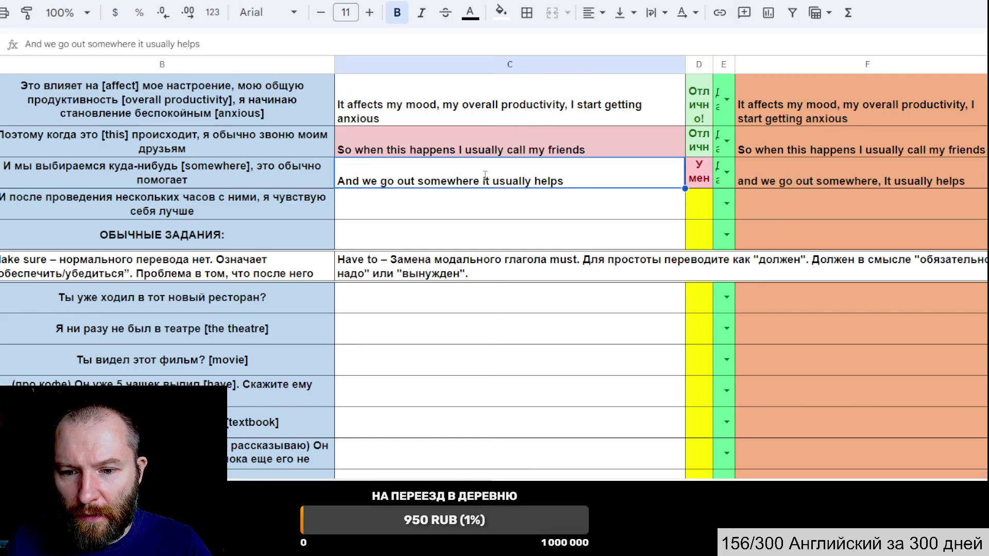
double_click(485, 175)
type(",")
key("Return")
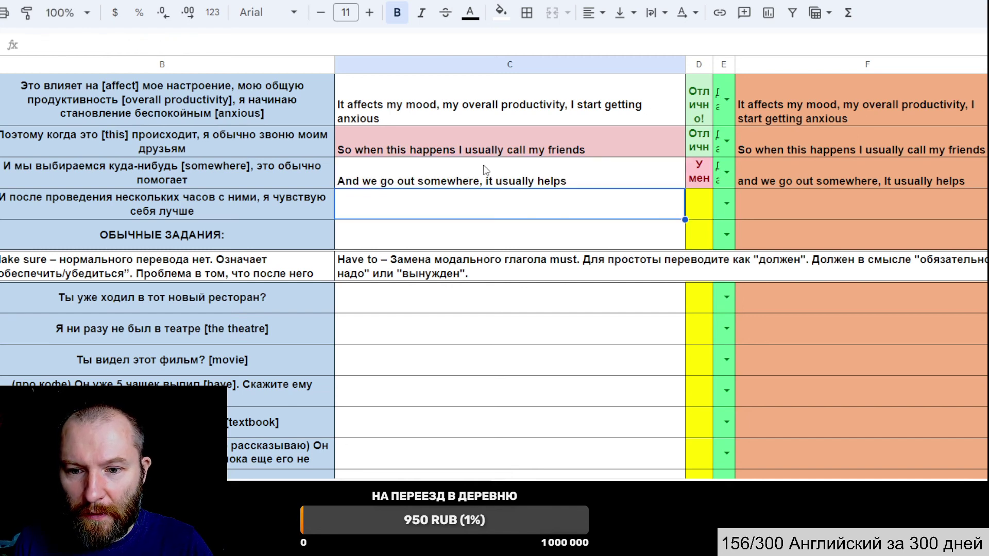
left_click(515, 182)
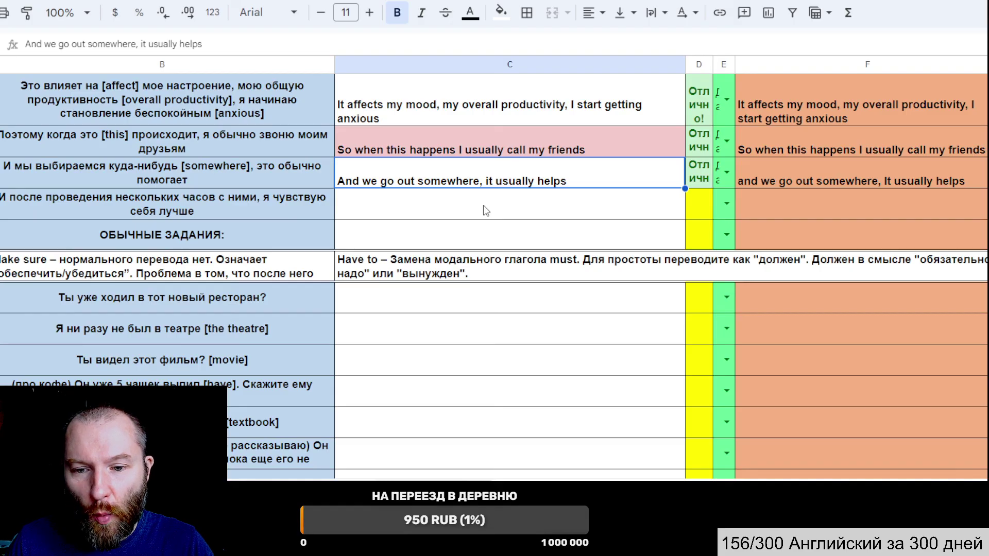
left_click(255, 198)
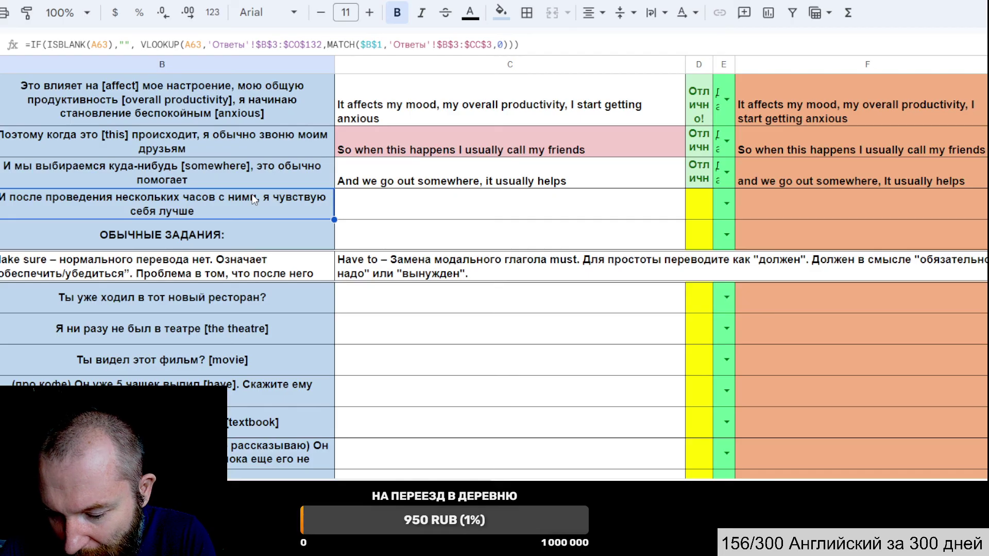
type("AN")
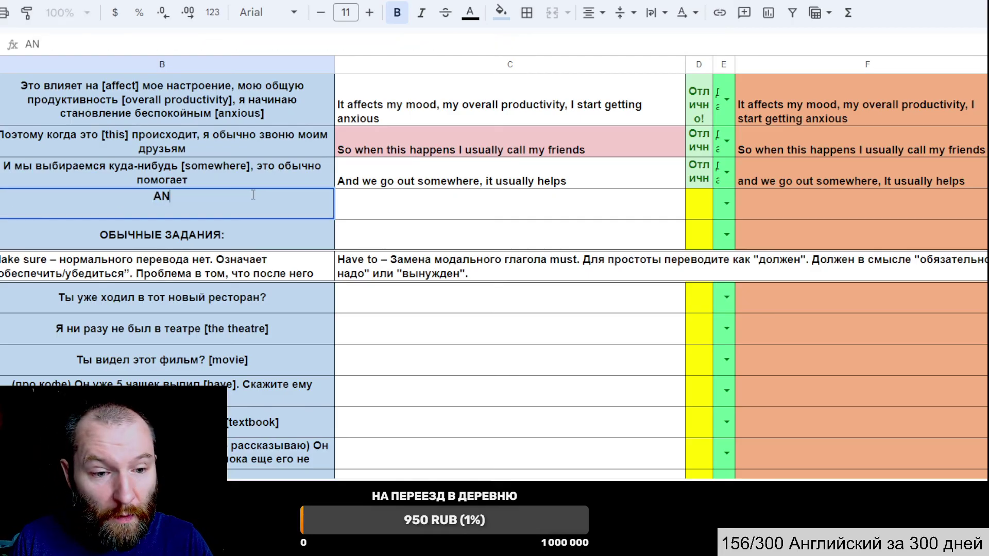
key("Escape")
- Translate the sentence "И после проведения нескольких часов с ними, я чувствую себя лучше" as "and after spenting severall time with ? I fell better"
left_click(422, 214)
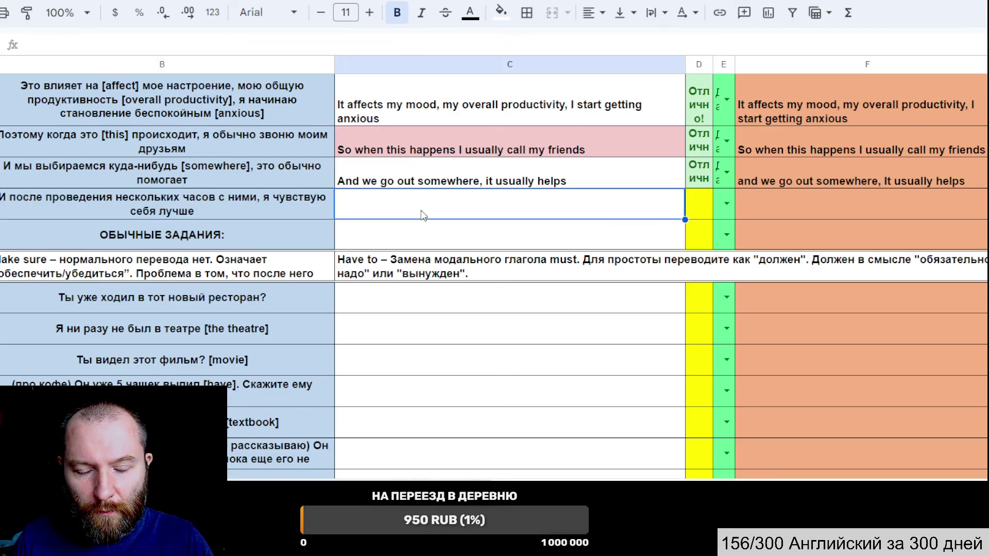
type("and")
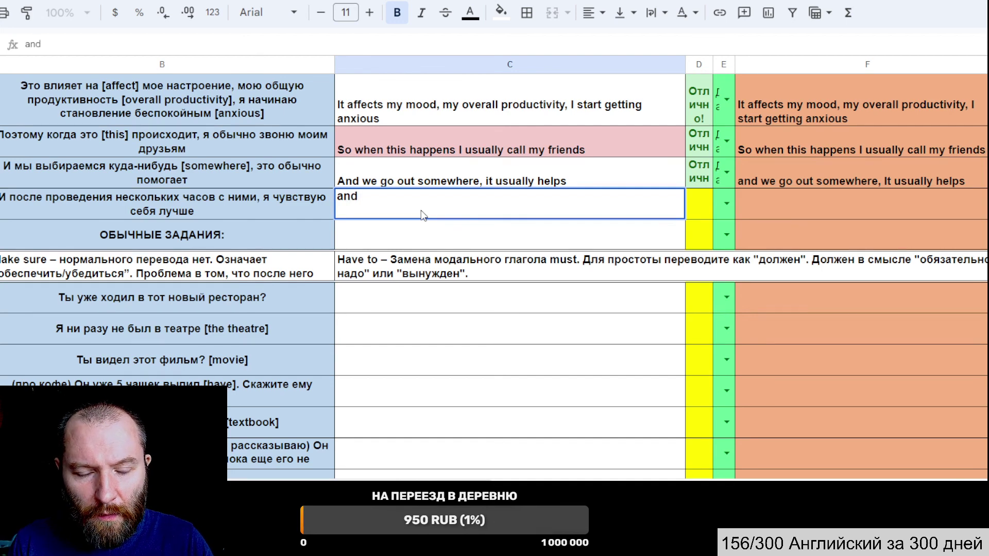
type(" aft")
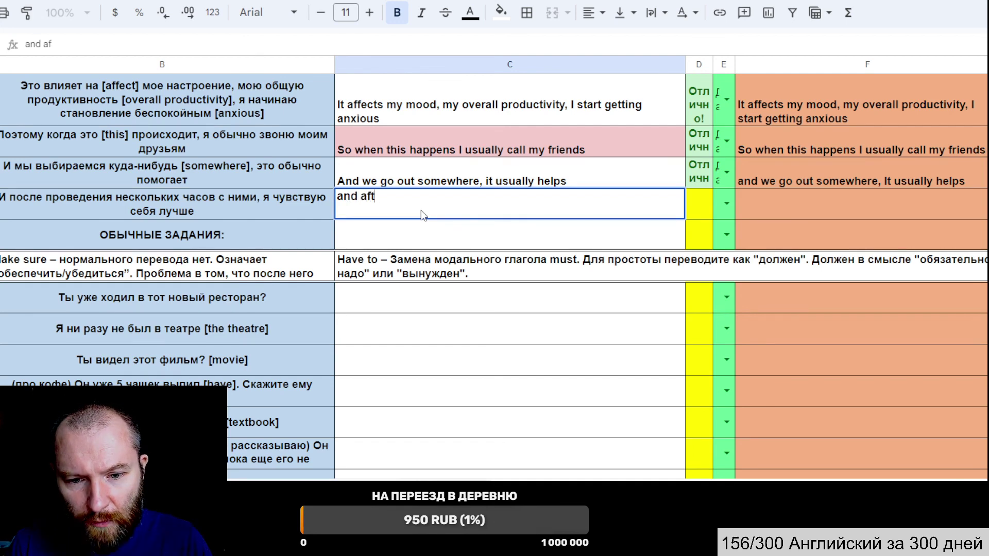
type("er sp")
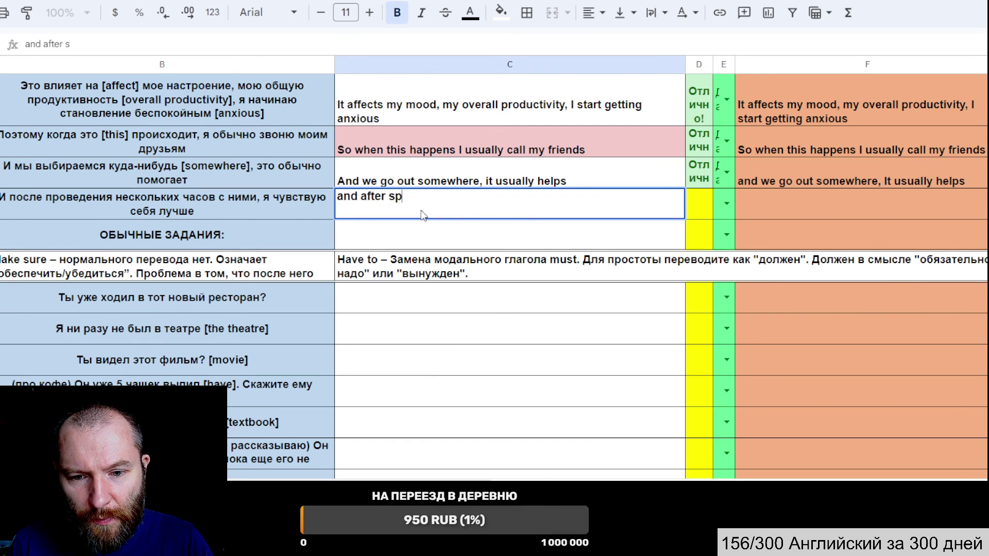
type("enting ")
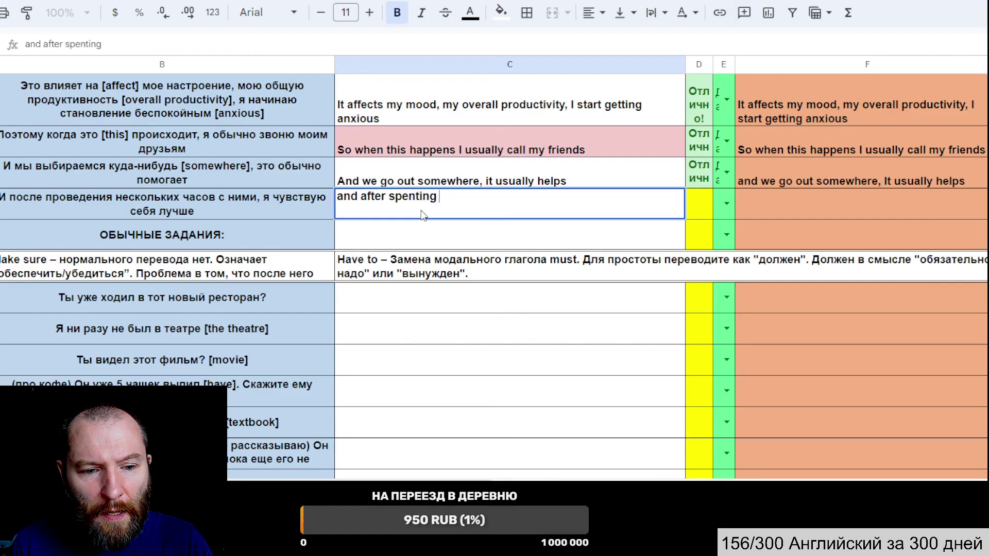
type("severall")
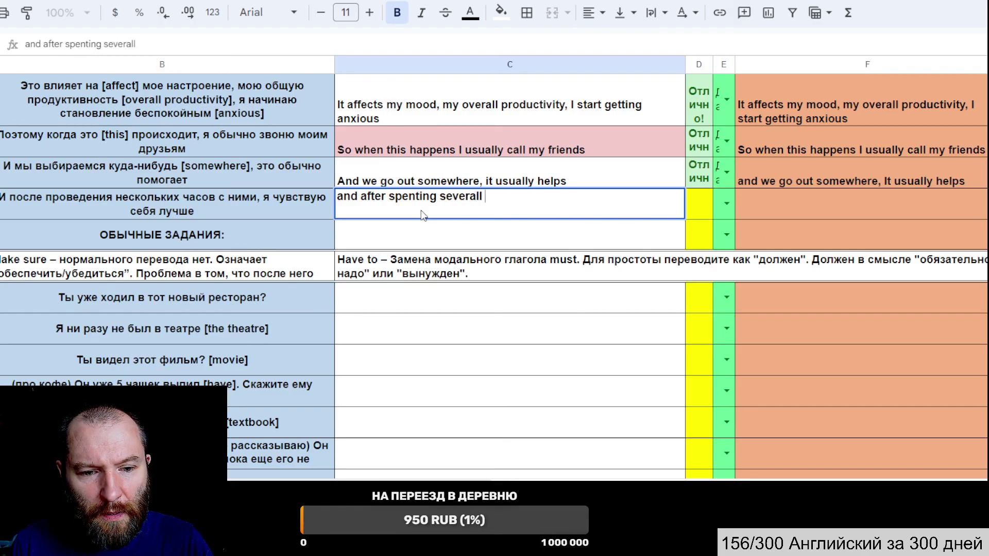
type(" times")
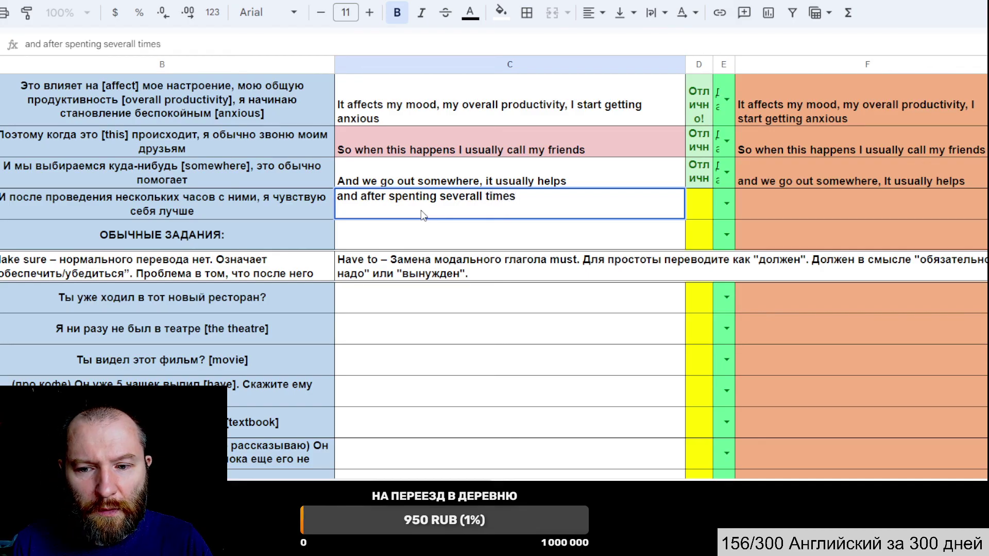
key("BackSpace")
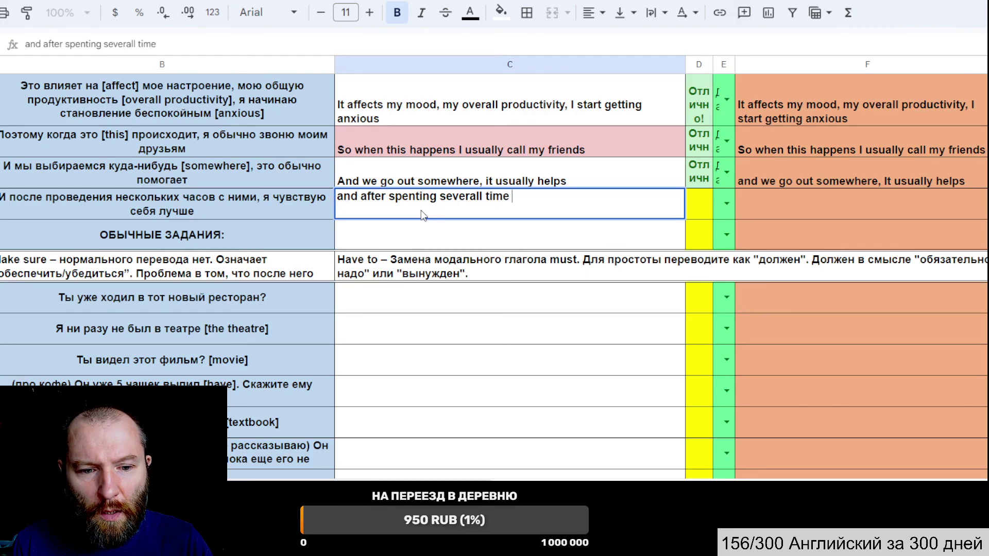
type("with")
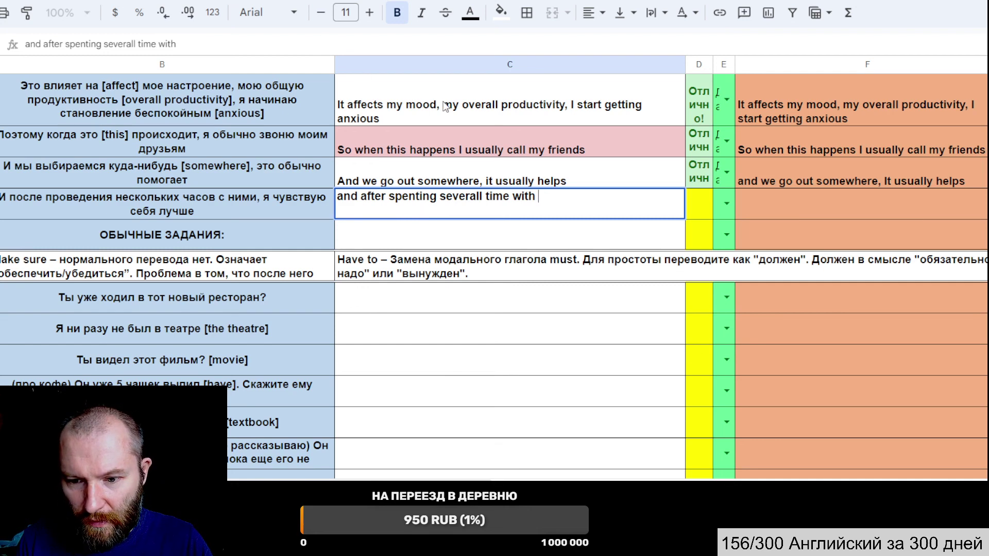
type("?")
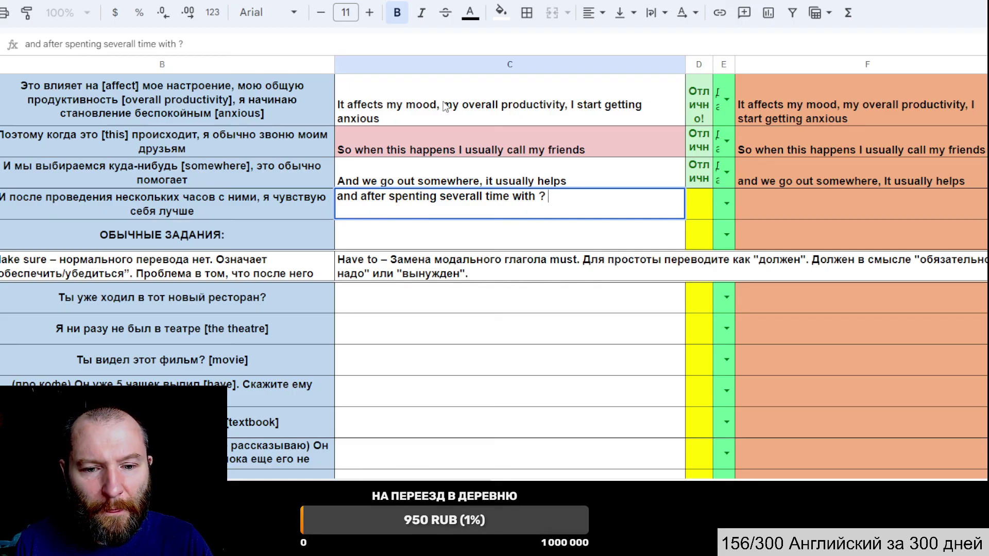
type(" I")
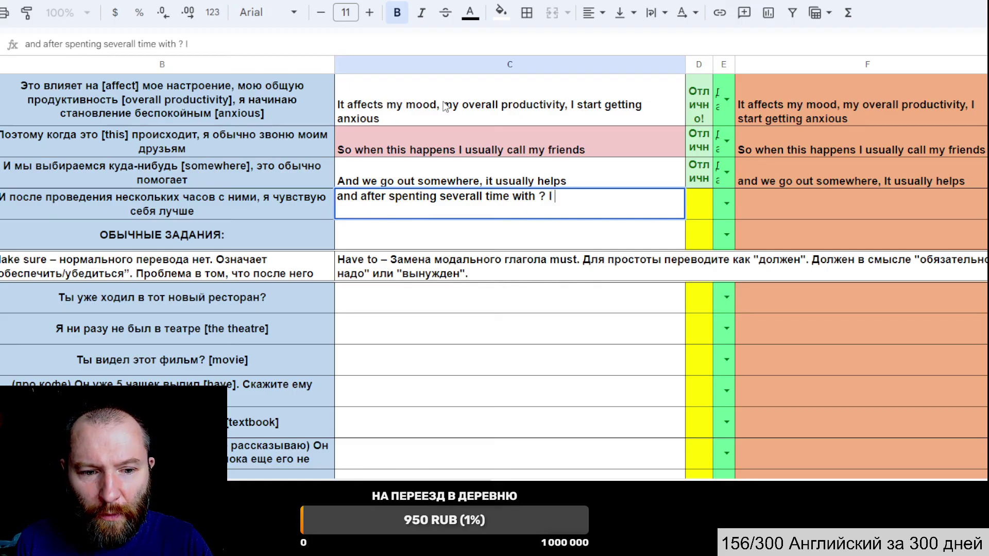
type(" fell ")
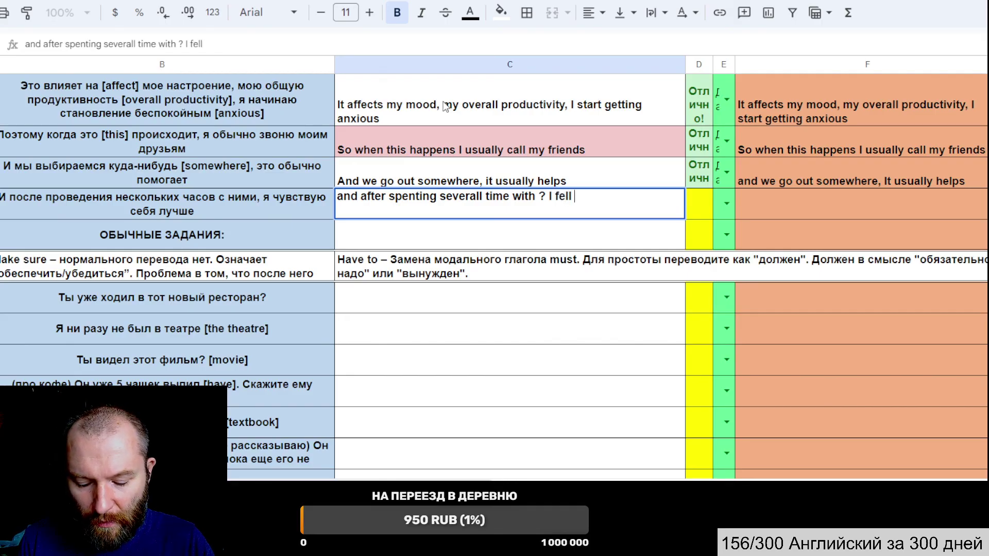
type("better")
key("Return")
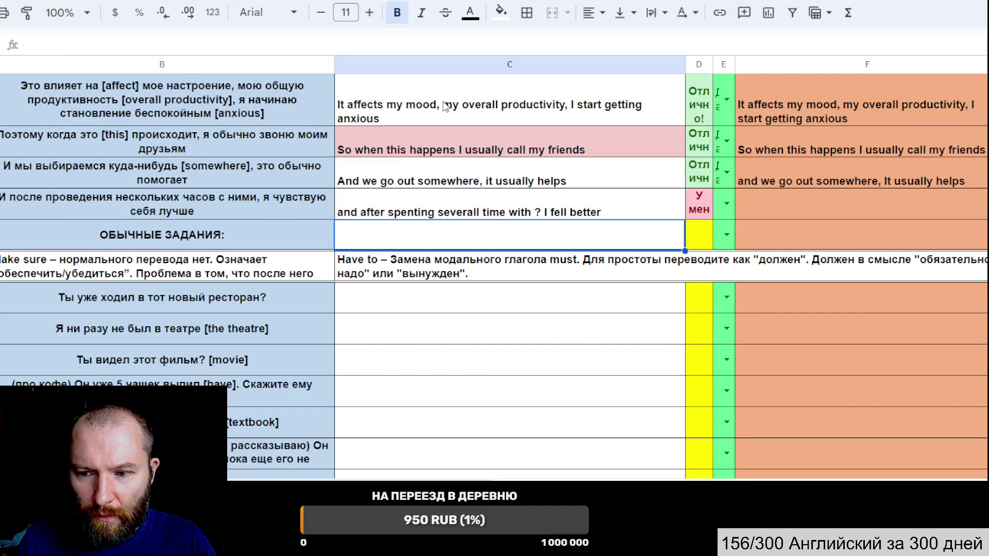
- Reveal the sentence's reference answer with "Да" and correct "spenting" to "spending" in the translation
left_click(729, 206)
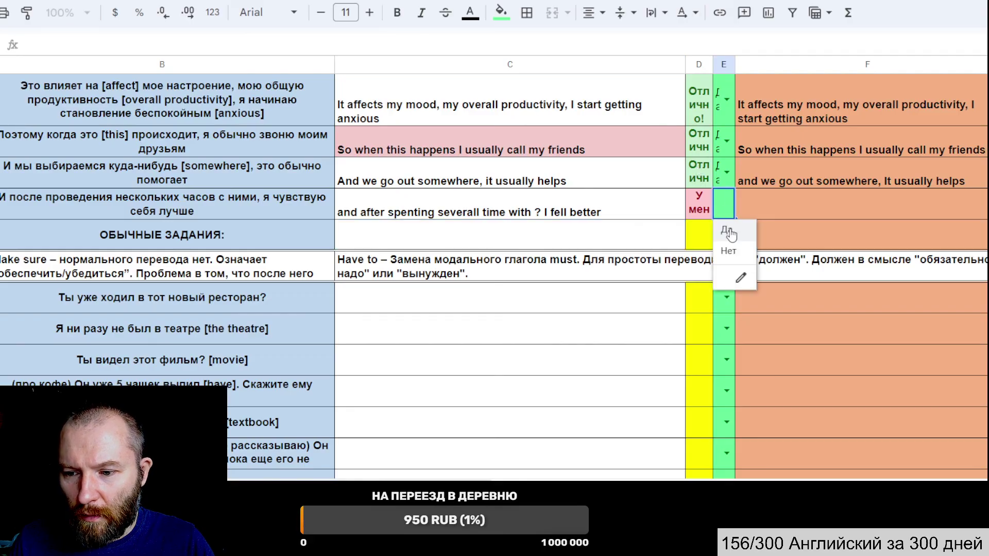
left_click(727, 231)
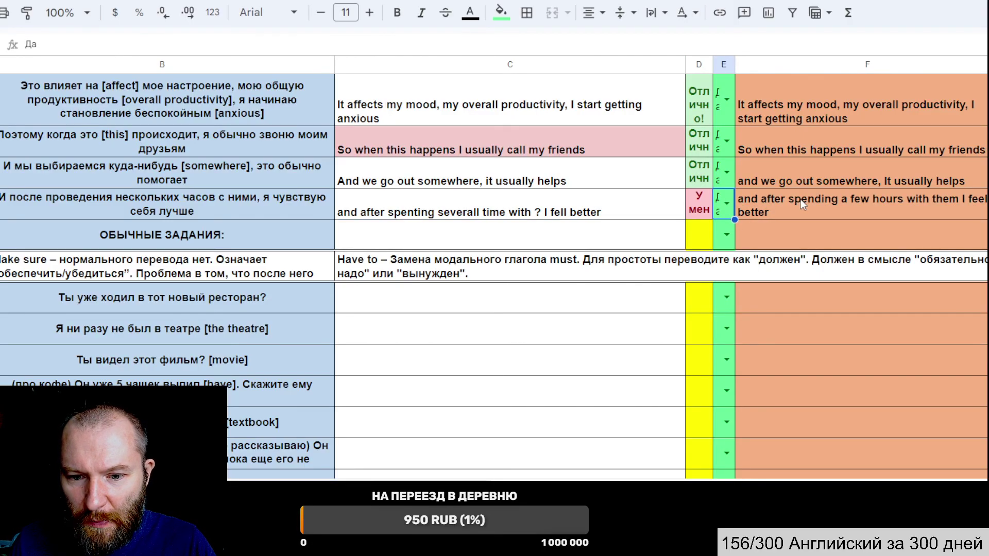
double_click(418, 215)
left_click(418, 200)
key("BackSpace")
type("d")
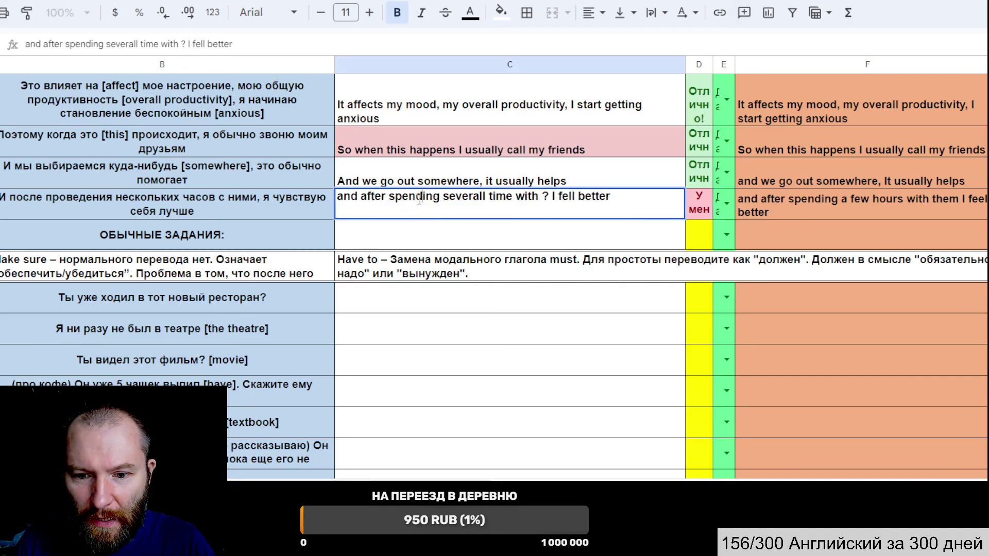
key("Return")
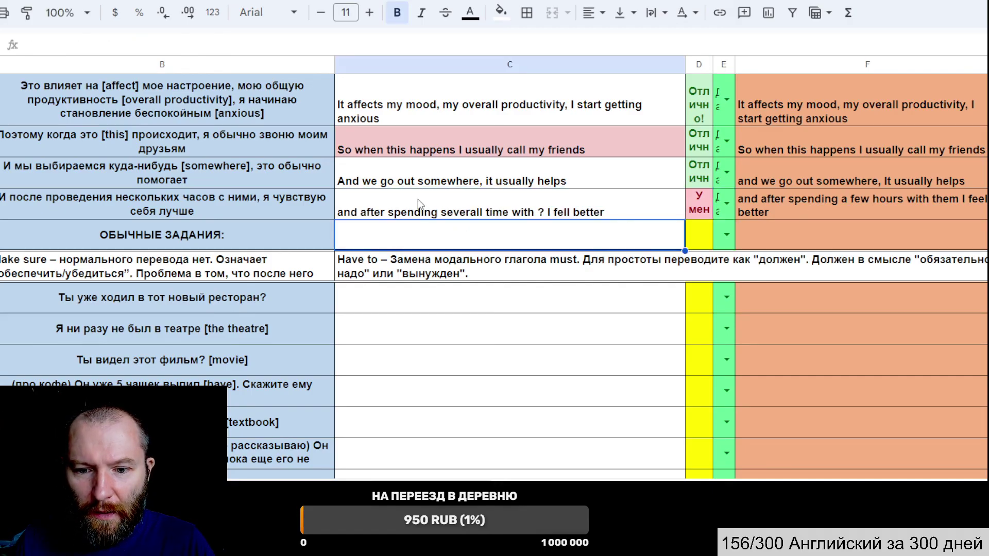
- Replace "severall time" with "a few houre" in the translation about spending time with friends
double_click(485, 213)
left_click(462, 196)
double_click(465, 196)
type("a fe")
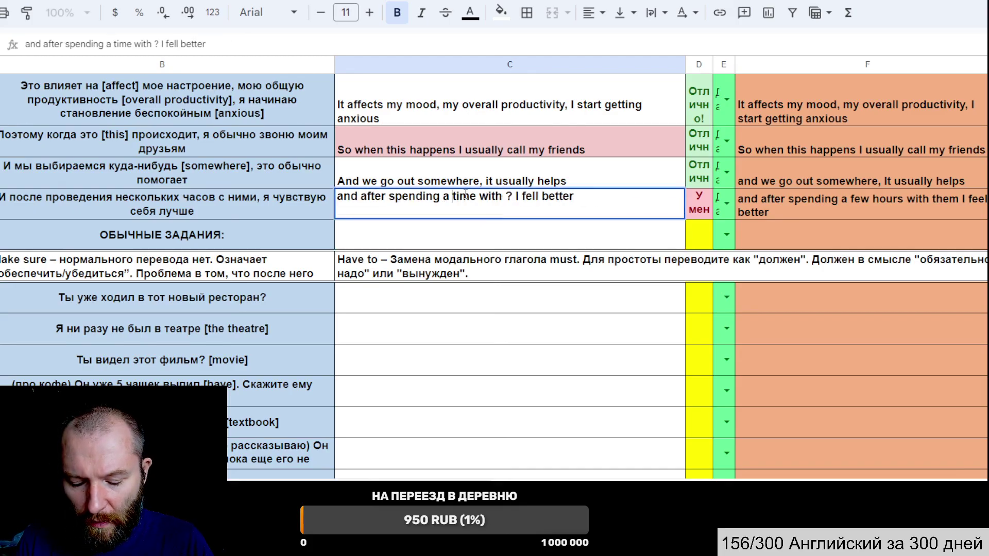
type("w ")
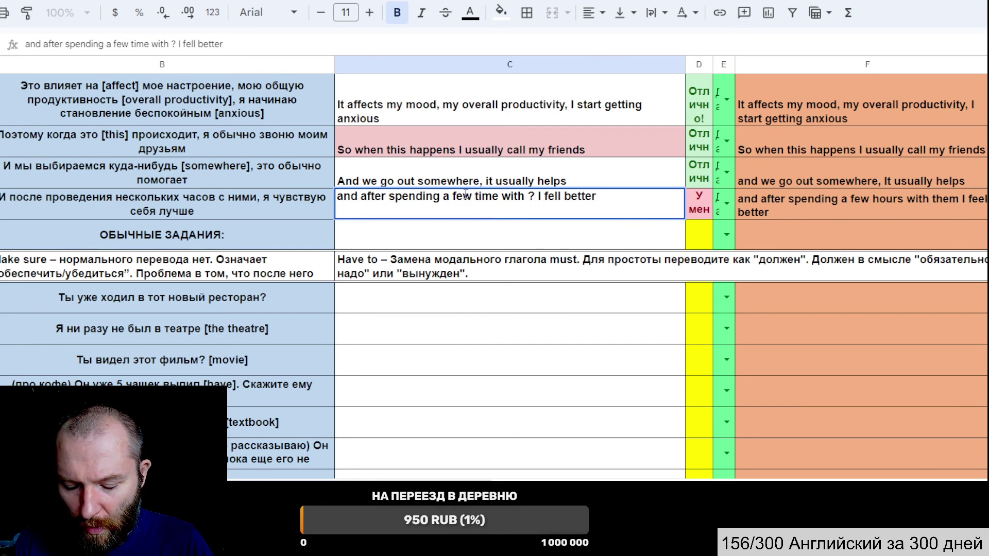
type("houre")
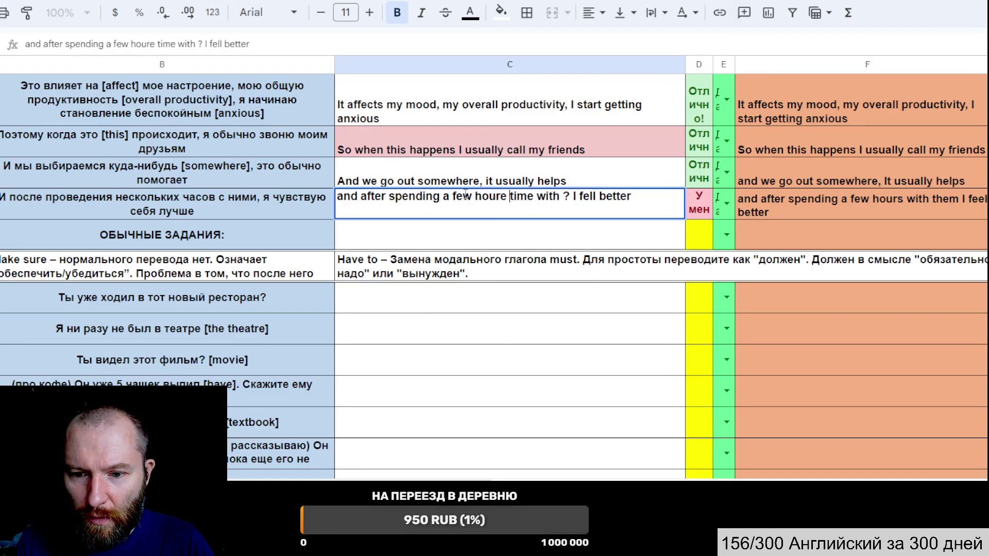
key("Delete")
key("Delete")
key("Delete")
key("Delete")
key("Delete")
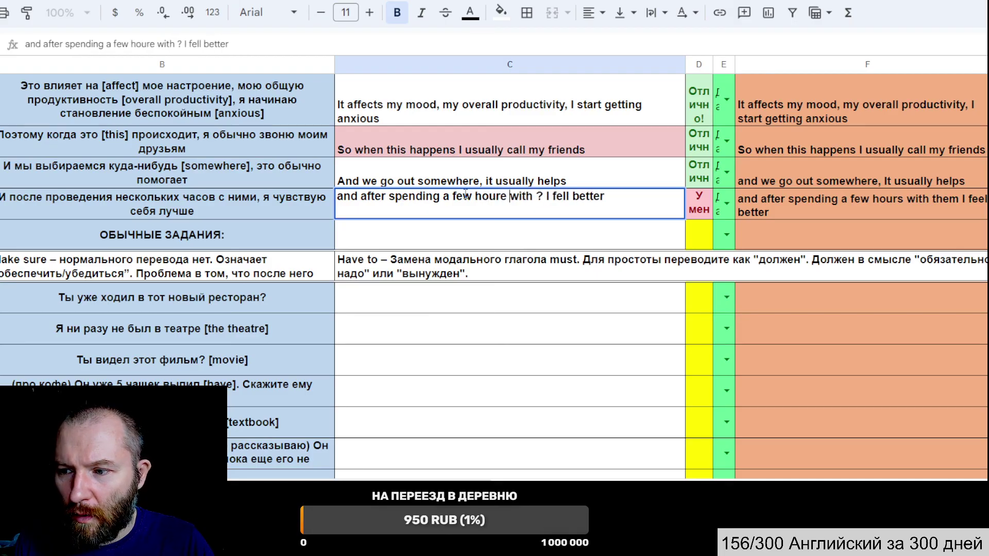
- Replace the question mark after "with" by "them" in the same translation
key("Delete")
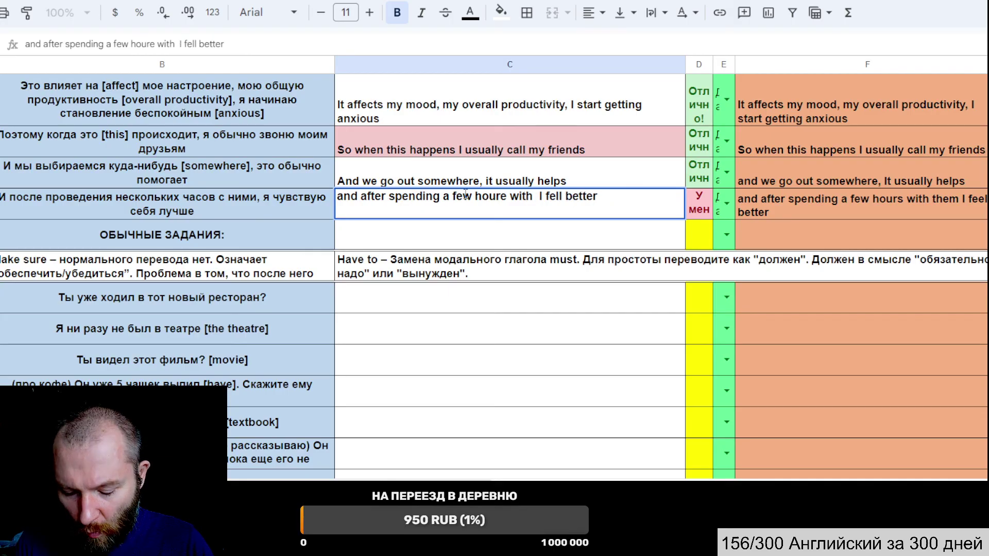
type("them")
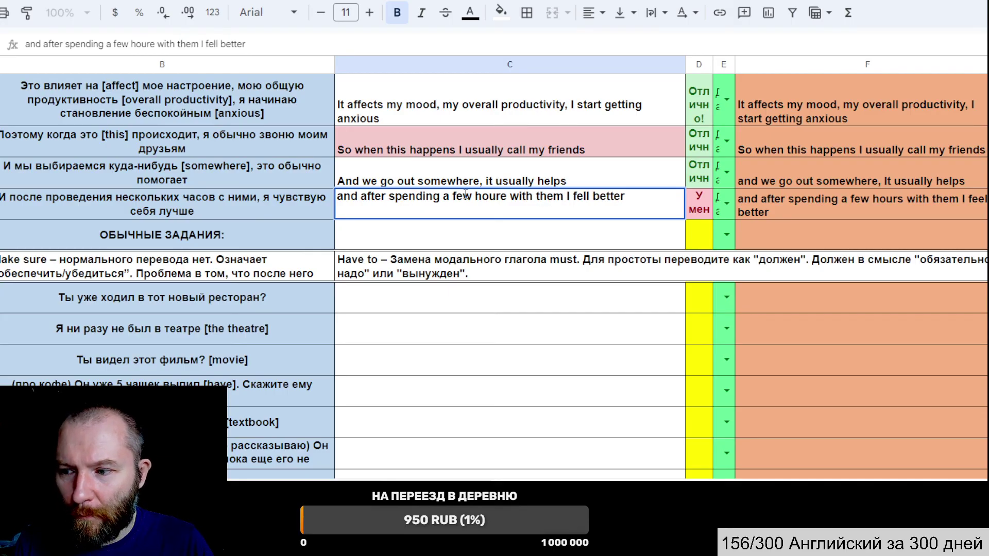
key("Return")
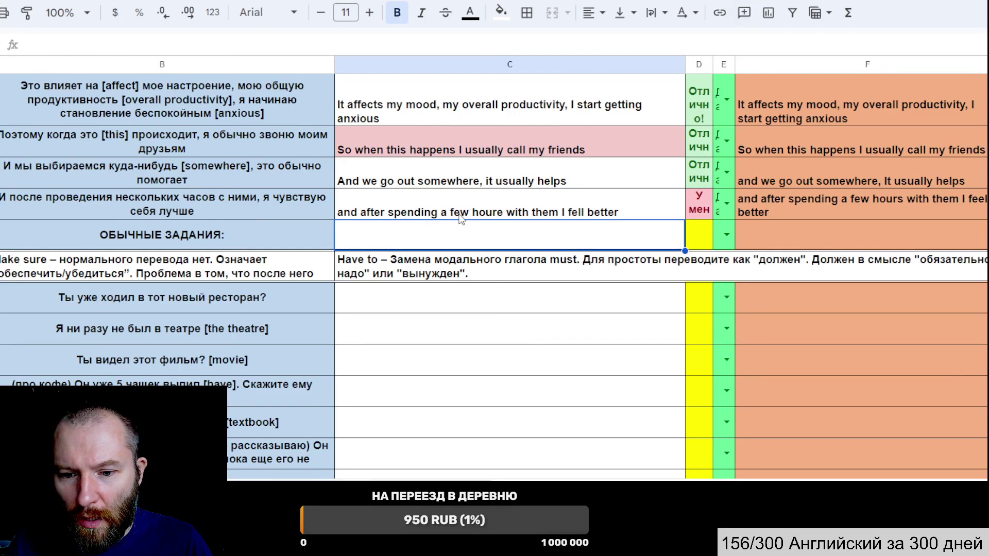
- Correct the spelling of "houre" to "hours" in the translation
double_click(506, 214)
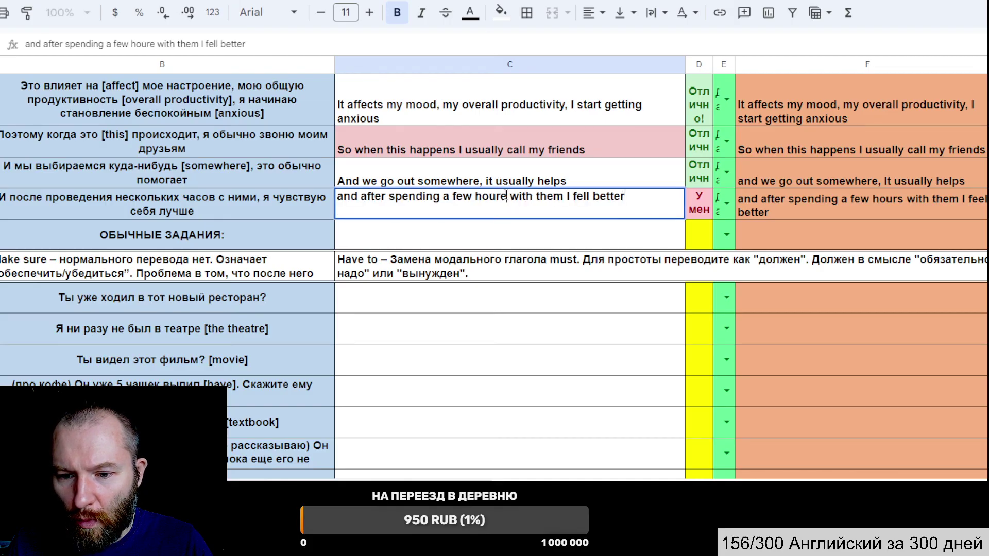
key("BackSpace")
type("s")
key("Return")
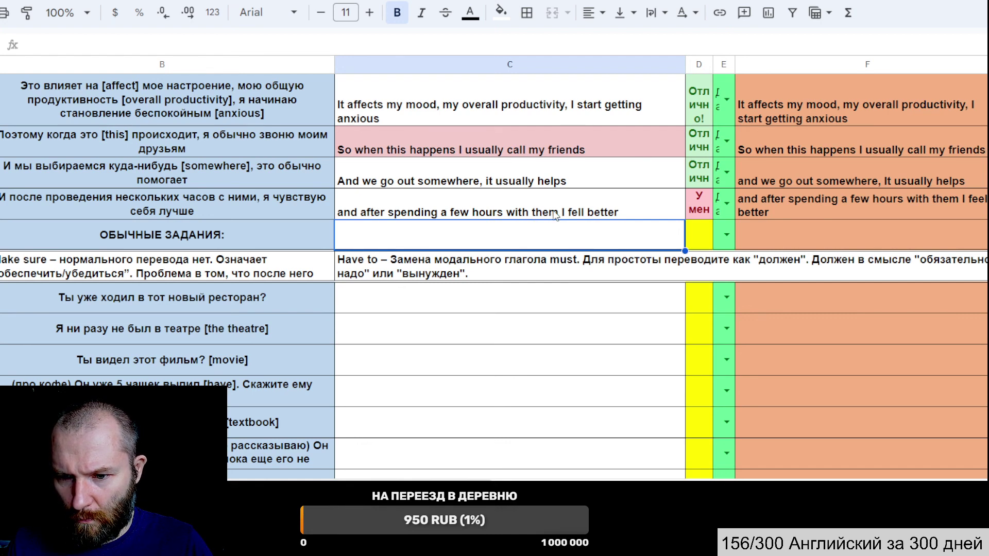
- Change "fell" to "feel" in the translation so it ends with "I feel better"
double_click(580, 212)
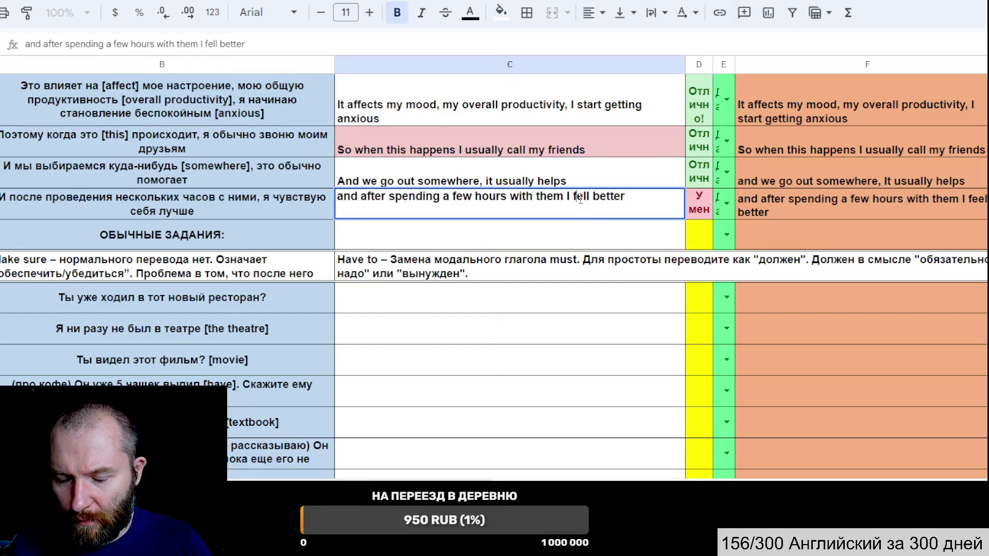
type("s")
key("BackSpace")
type("e")
key("Delete")
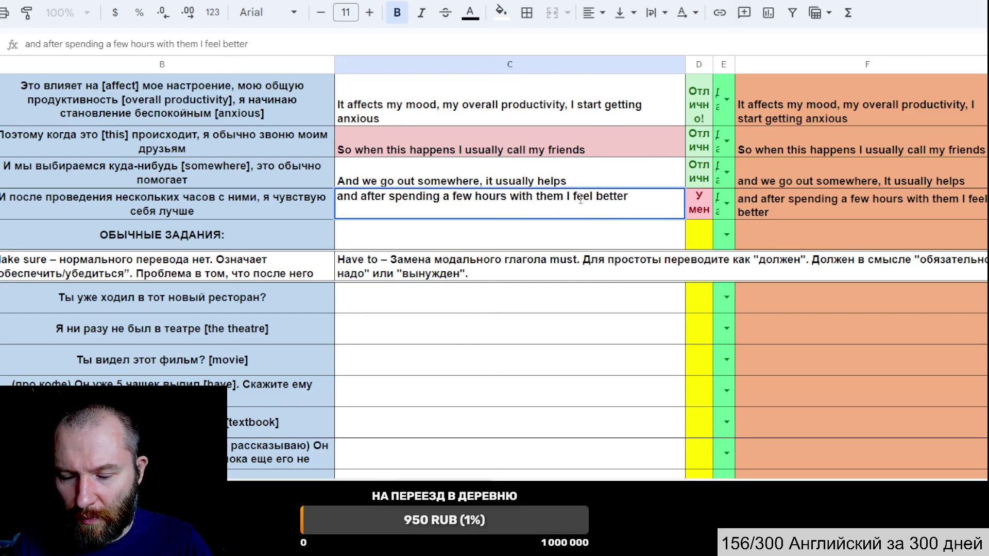
key("Return")
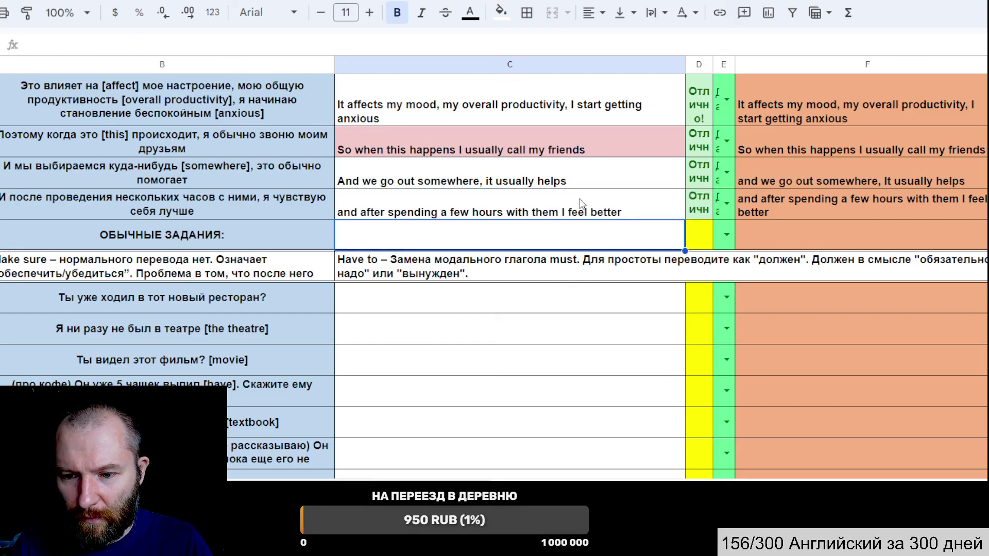
- Select the empty translation cell for the sentence "Ты уже ходил в тот новый ресторан?"
left_click(395, 292)
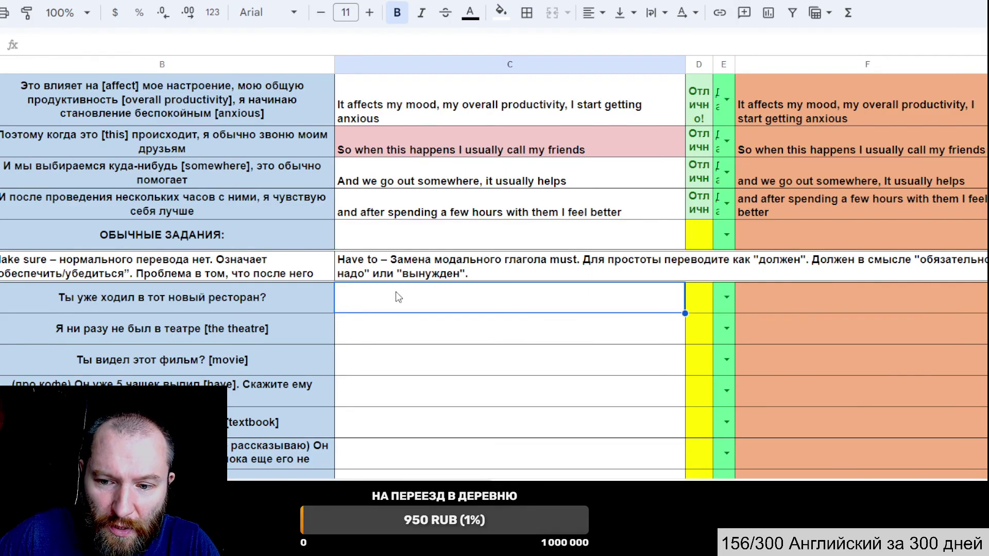